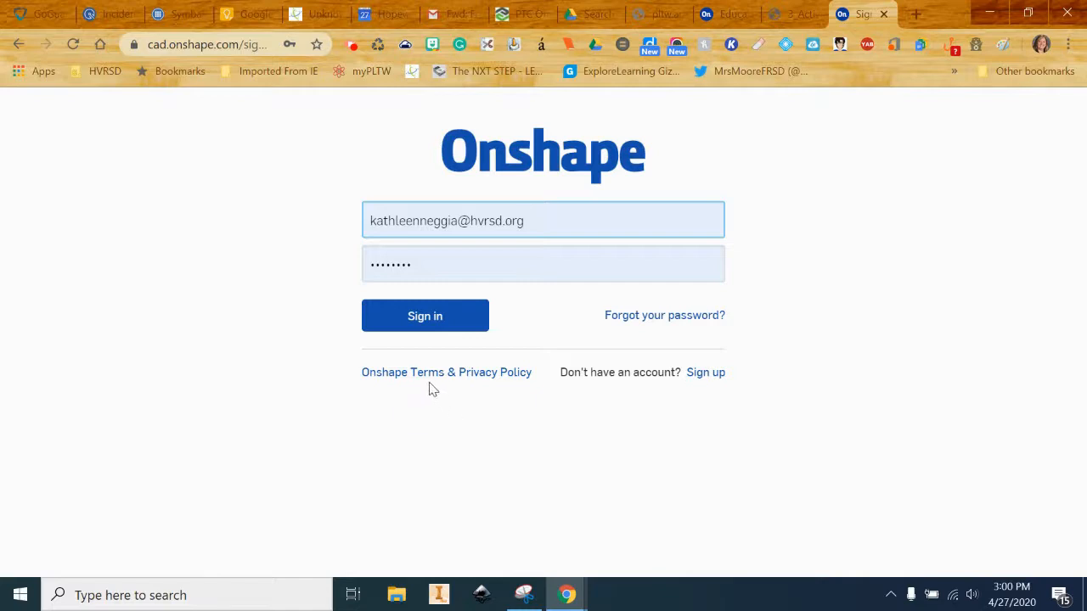
Step: Sign in to Onshape with the account credentials already filled in
{"action": "left_click", "coordinate": [432, 321]}
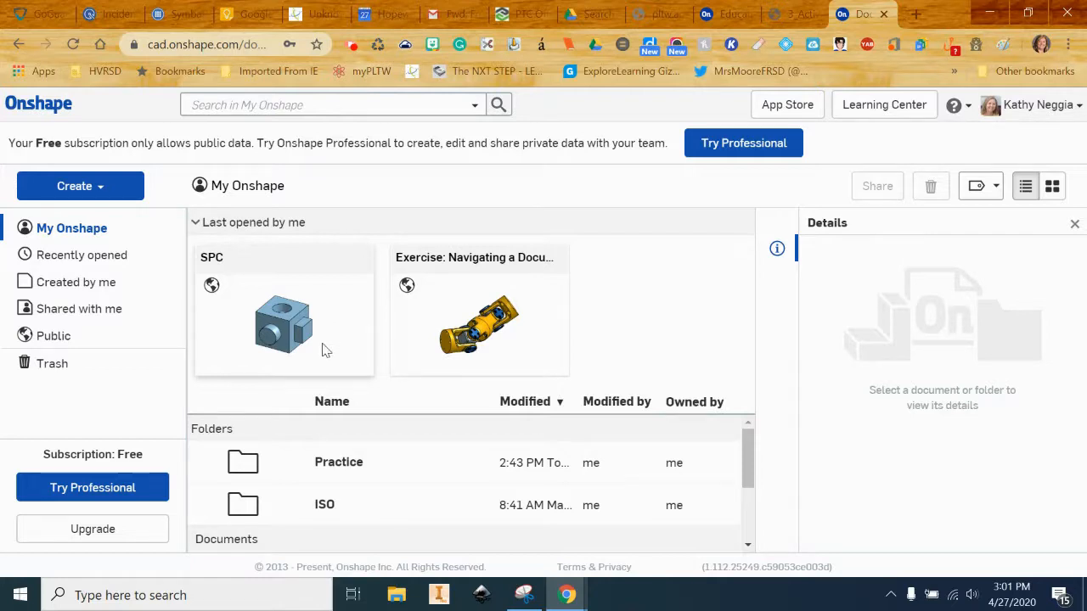
Step: Switch to the Sketch Plane Cube activity sheet and examine the cube's dimensions and its top, front and right drawing views
{"action": "left_click", "coordinate": [774, 17]}
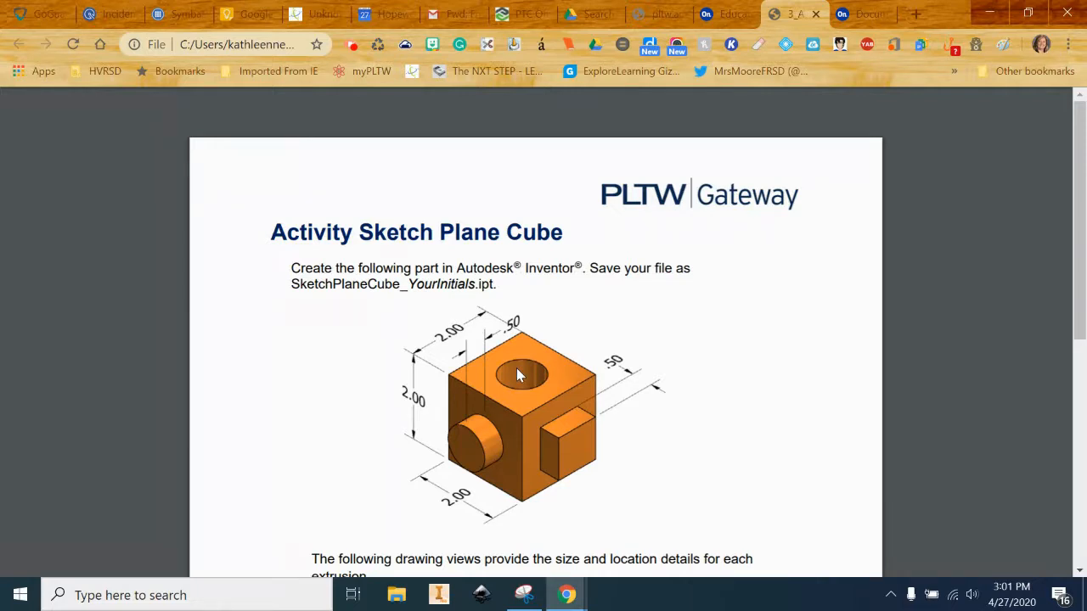
{"action": "scroll", "coordinate": [534, 420], "scroll_direction": "down", "scroll_amount": 2}
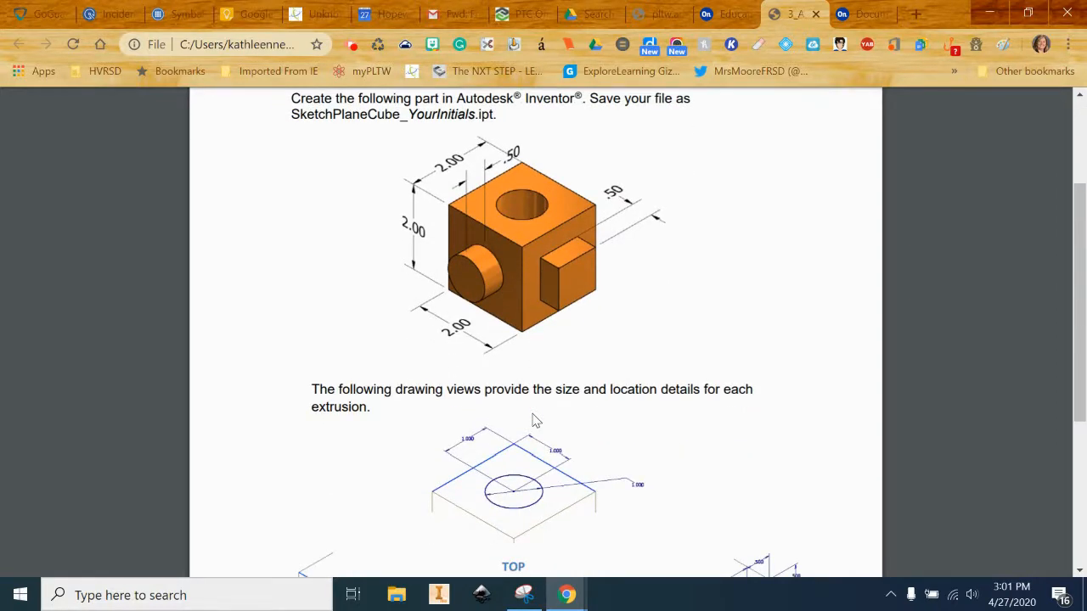
{"action": "scroll", "coordinate": [535, 420], "scroll_direction": "down", "scroll_amount": 2}
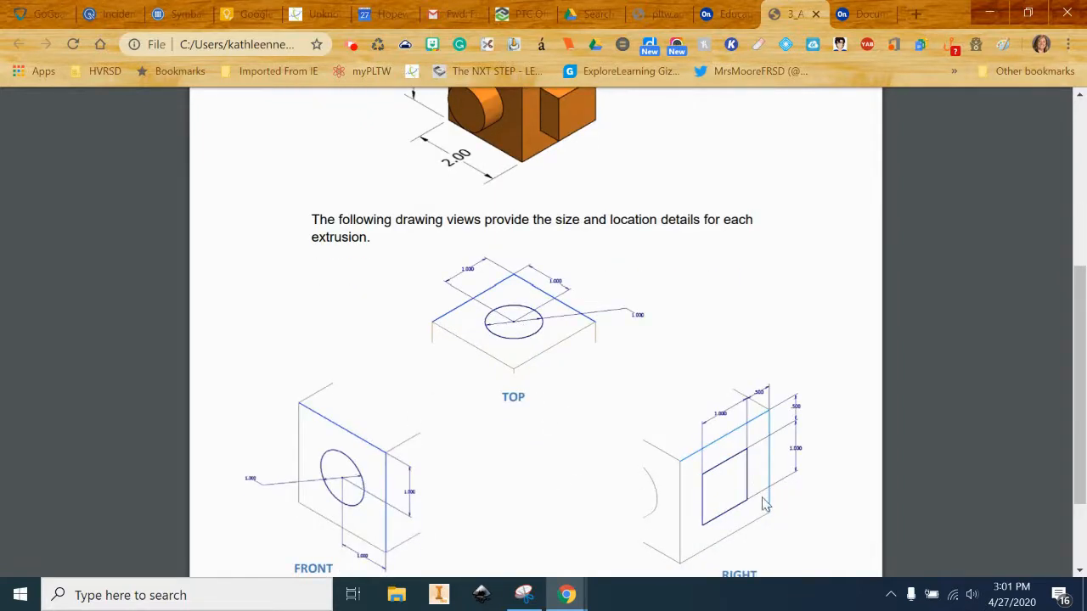
{"action": "scroll", "coordinate": [679, 442], "scroll_direction": "down", "scroll_amount": 2}
{"action": "scroll", "coordinate": [662, 431], "scroll_direction": "up", "scroll_amount": 5}
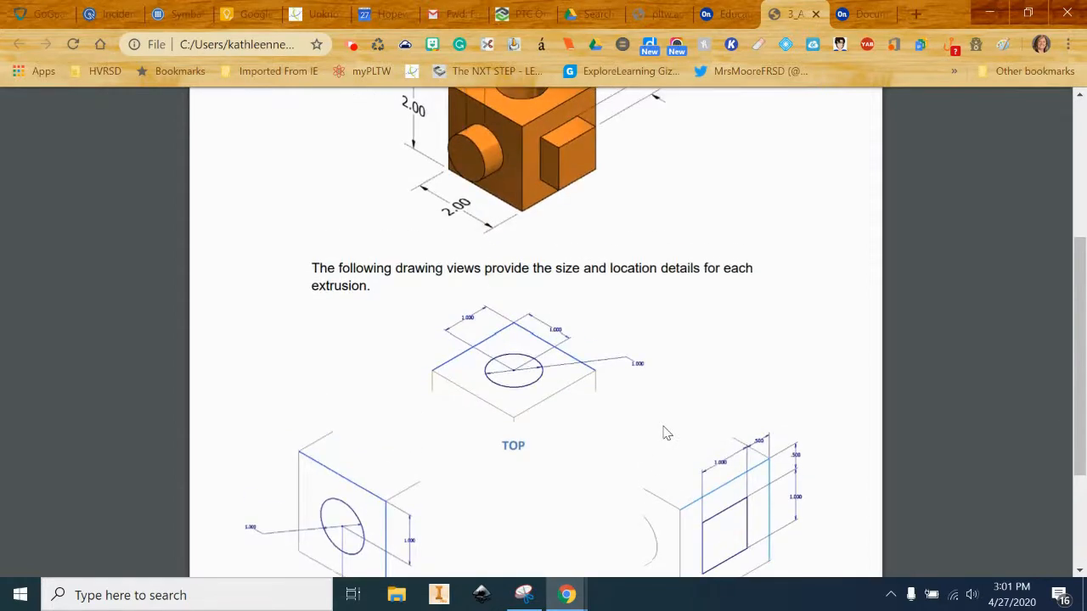
Step: Switch back to Onshape and open the existing SPC document
{"action": "left_click", "coordinate": [845, 24]}
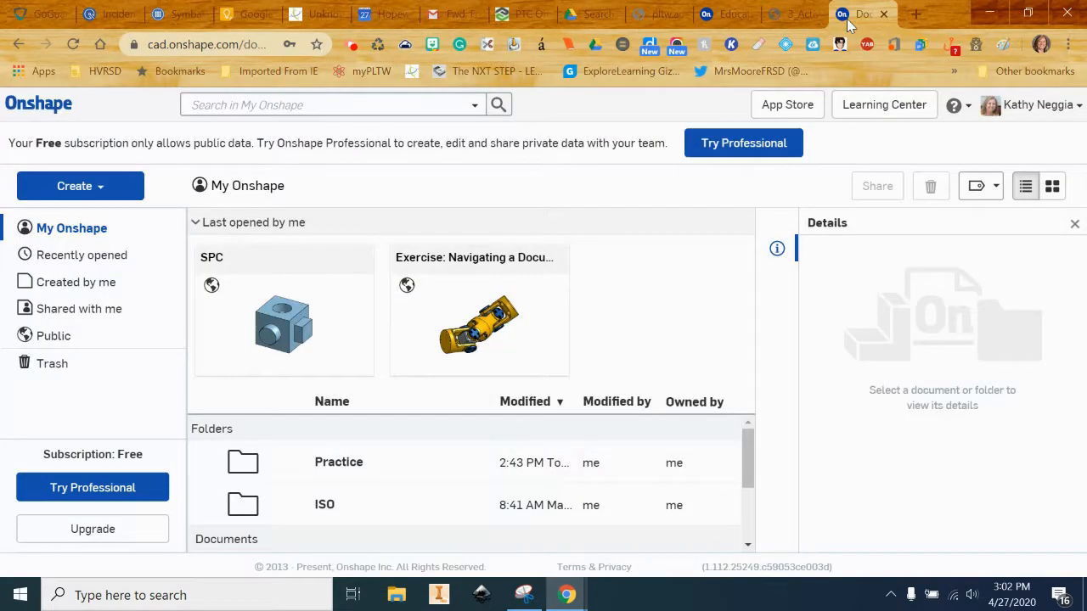
{"action": "left_click", "coordinate": [287, 343]}
{"action": "double_click", "coordinate": [287, 343]}
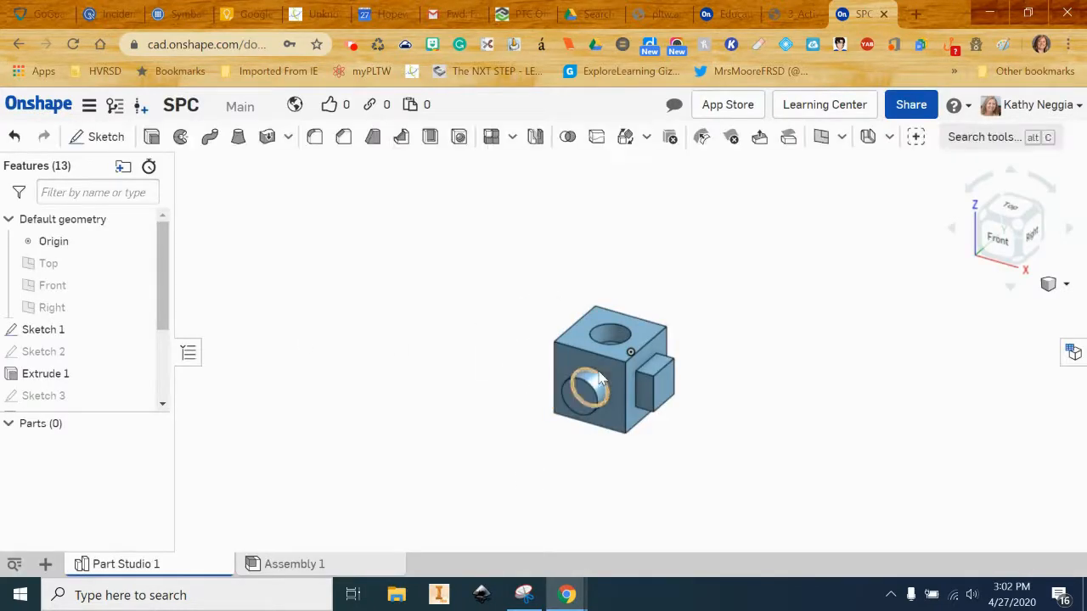
Step: Examine the finished SPC cube up close, from farther away and from another angle, including its hole and protruding features
{"action": "scroll", "coordinate": [709, 371], "scroll_direction": "up", "scroll_amount": 2}
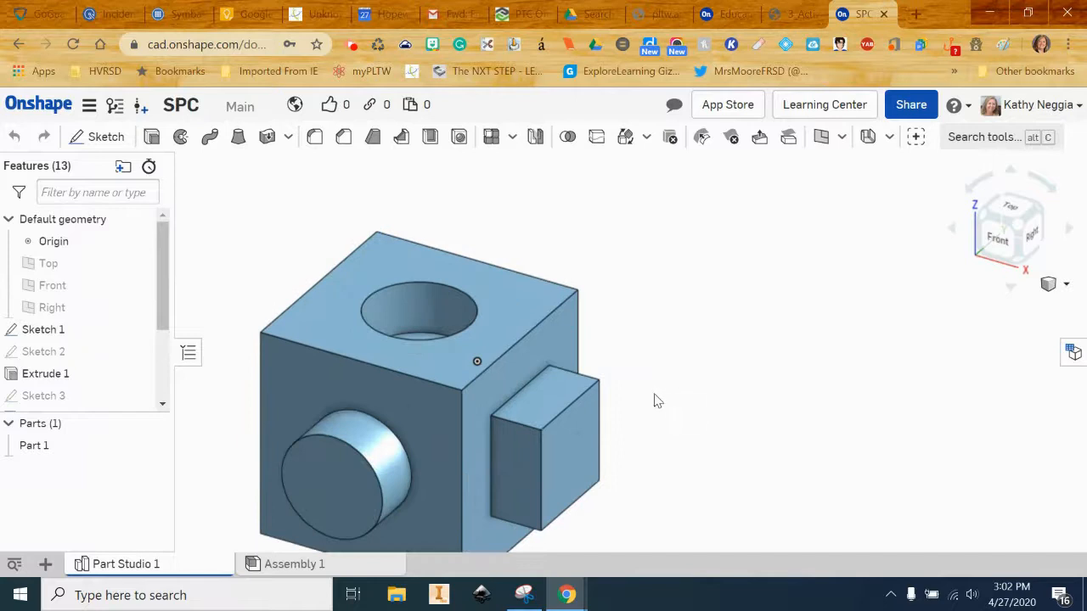
{"action": "scroll", "coordinate": [849, 357], "scroll_direction": "down", "scroll_amount": 2}
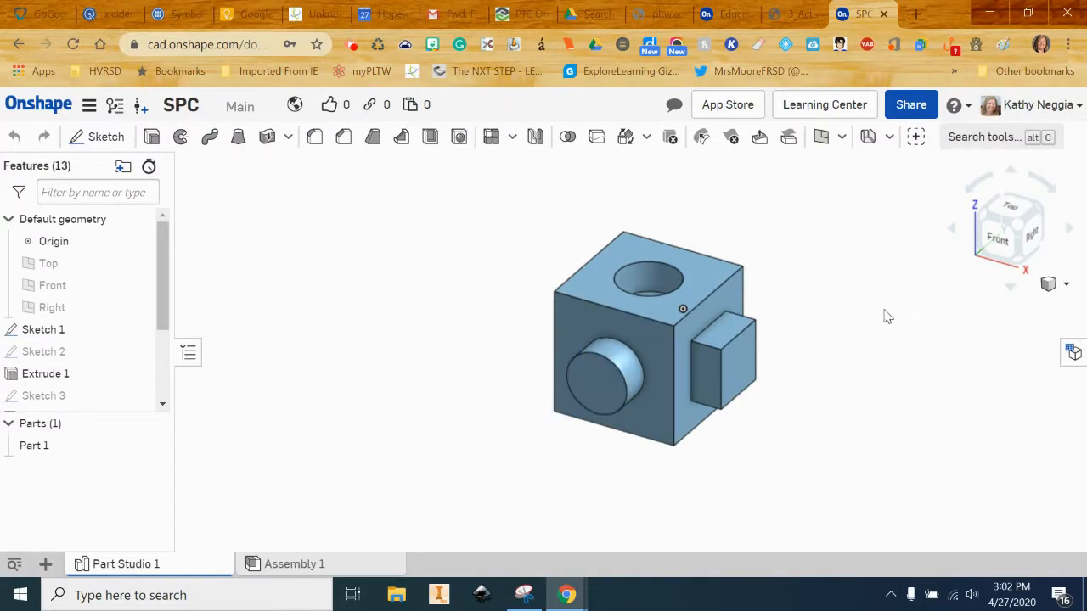
{"action": "middle_click_drag", "start_coordinate": [849, 327], "coordinate": [847, 304]}
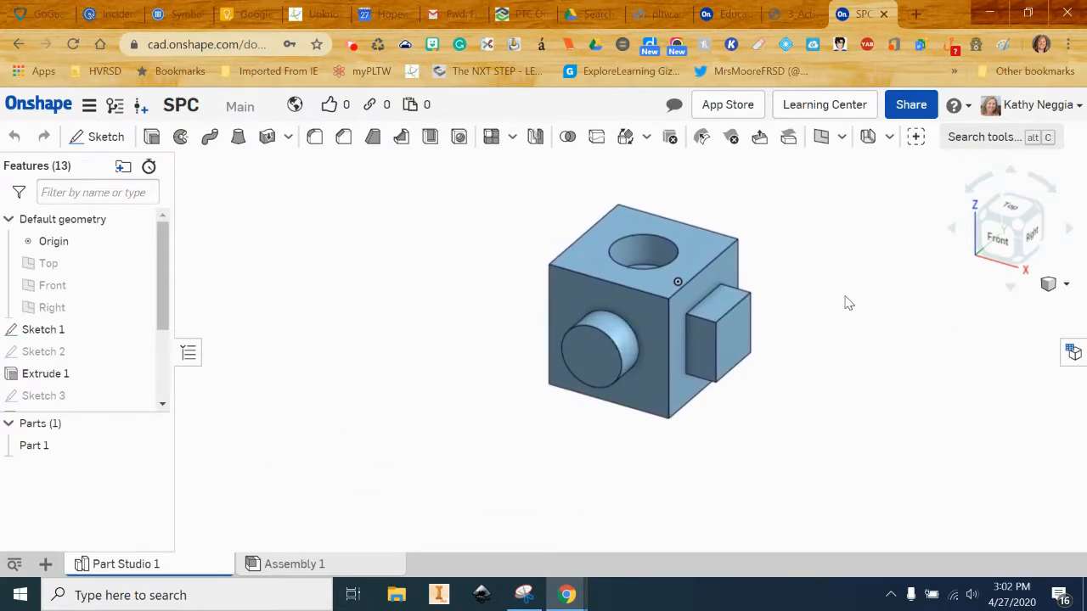
{"action": "scroll", "coordinate": [847, 303], "scroll_direction": "down", "scroll_amount": 5}
{"action": "scroll", "coordinate": [847, 303], "scroll_direction": "up", "scroll_amount": 7}
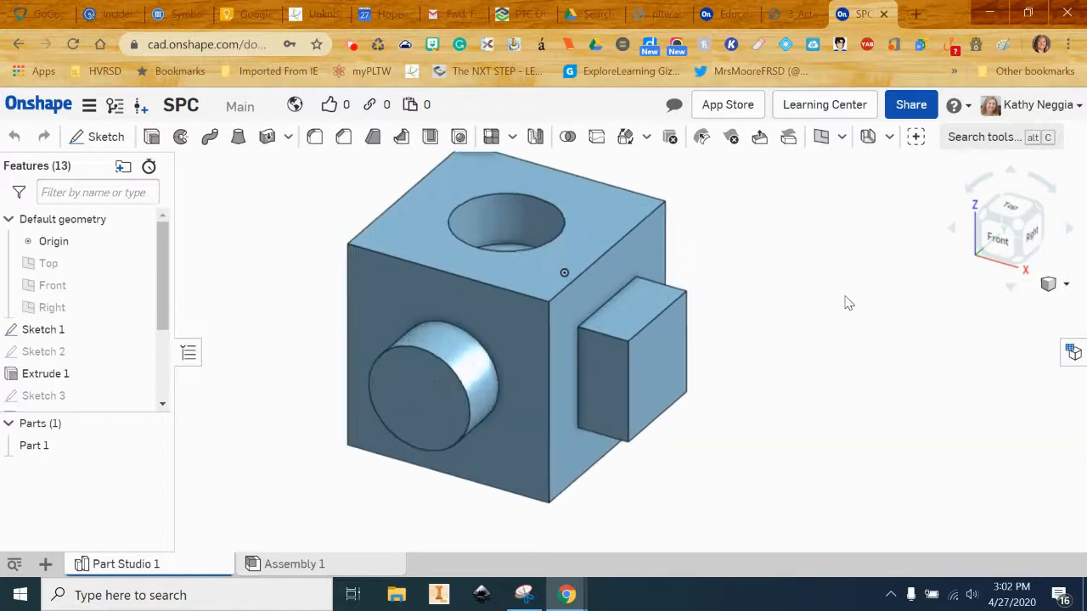
{"action": "scroll", "coordinate": [847, 303], "scroll_direction": "down", "scroll_amount": 5}
{"action": "scroll", "coordinate": [847, 303], "scroll_direction": "up", "scroll_amount": 5}
{"action": "scroll", "coordinate": [848, 303], "scroll_direction": "down", "scroll_amount": 2}
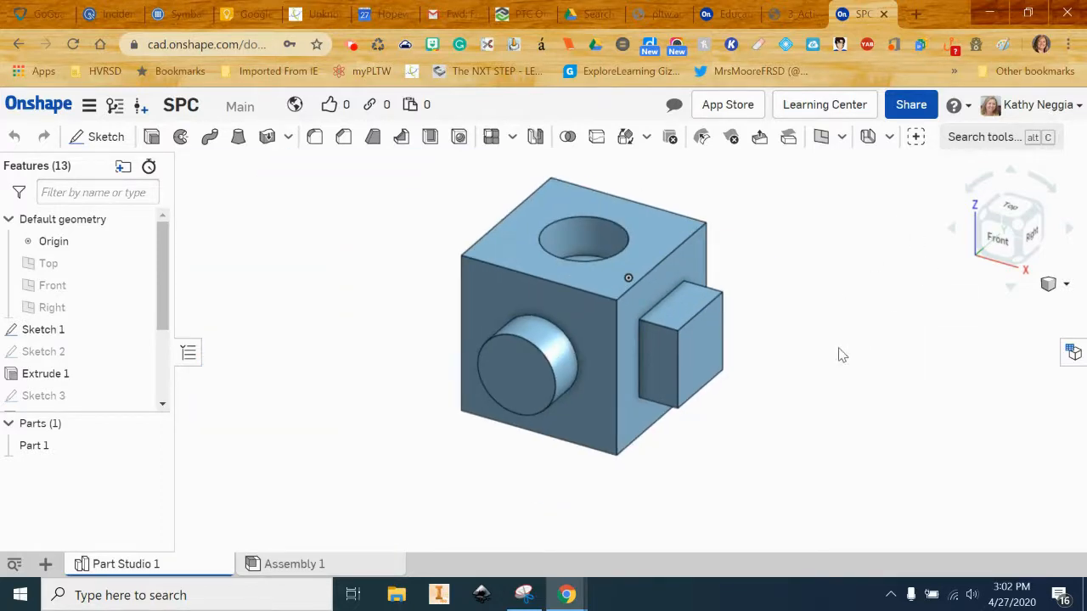
{"action": "right_click_drag", "start_coordinate": [847, 356], "coordinate": [869, 225]}
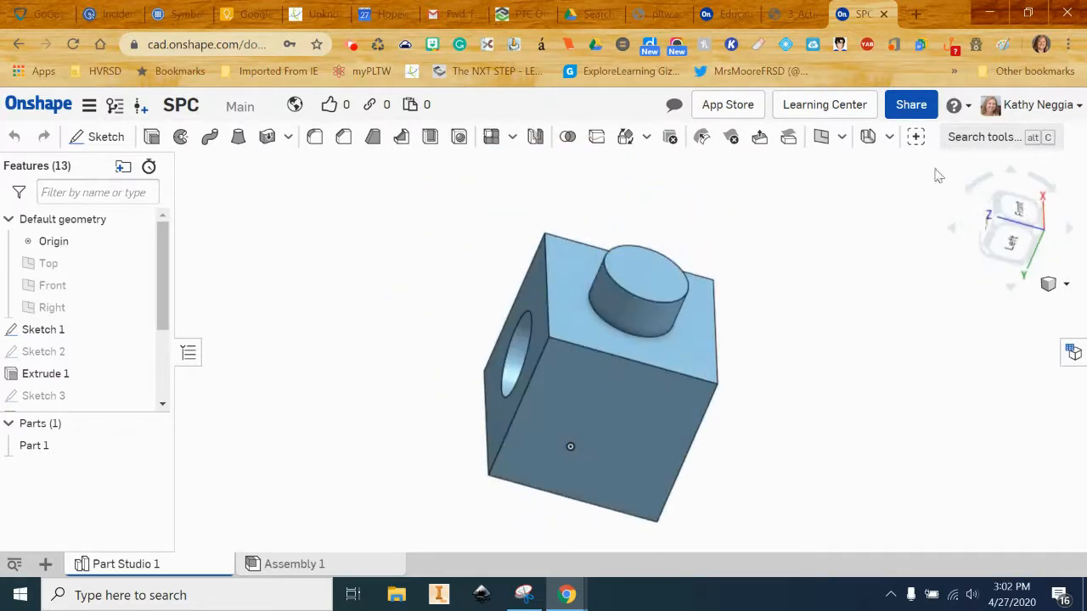
Step: Show the cube's left side and rotate that view a quarter turn clockwise
{"action": "left_click", "coordinate": [1012, 246]}
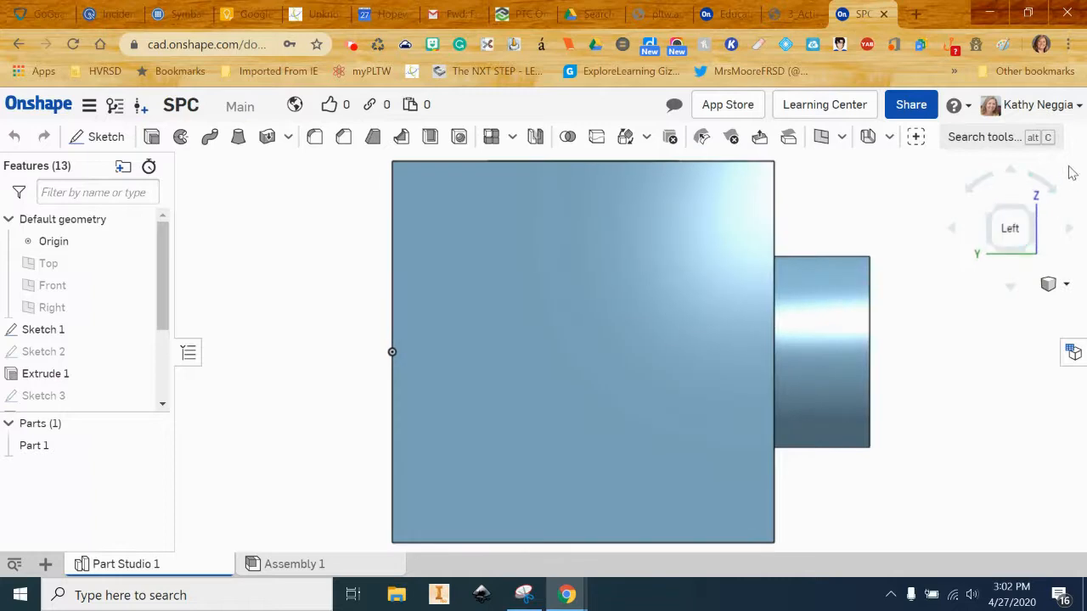
{"action": "left_click", "coordinate": [1048, 188]}
{"action": "left_click", "coordinate": [1049, 189]}
{"action": "left_click", "coordinate": [1049, 189]}
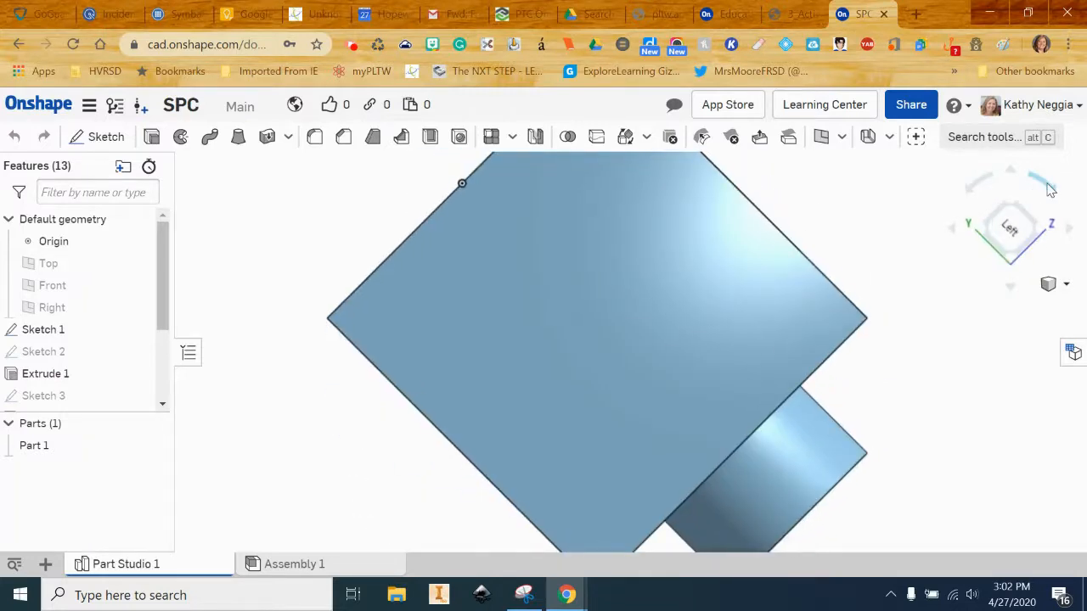
{"action": "left_click", "coordinate": [1050, 190]}
{"action": "left_click", "coordinate": [1050, 190]}
{"action": "left_click", "coordinate": [1049, 189]}
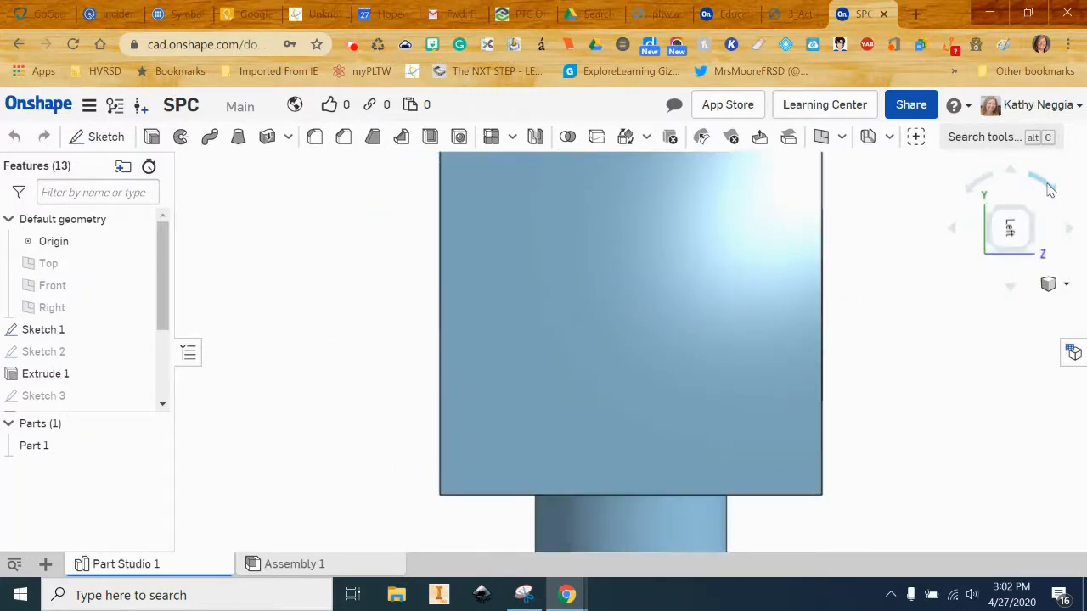
Step: Restore the isometric view of the cube and return to the My Onshape documents page
{"action": "left_click", "coordinate": [1062, 285]}
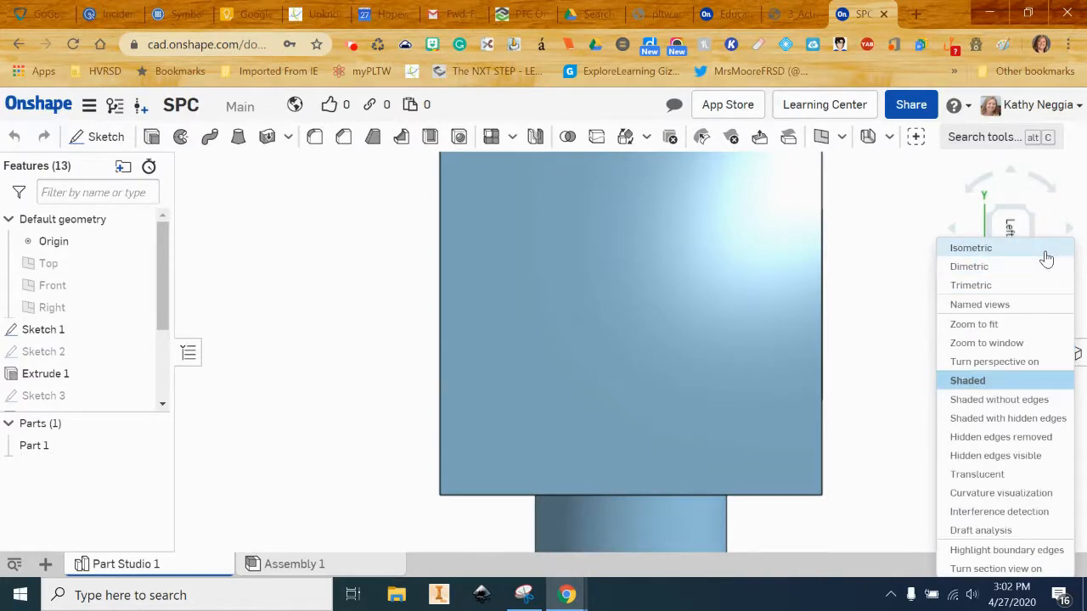
{"action": "left_click", "coordinate": [971, 248]}
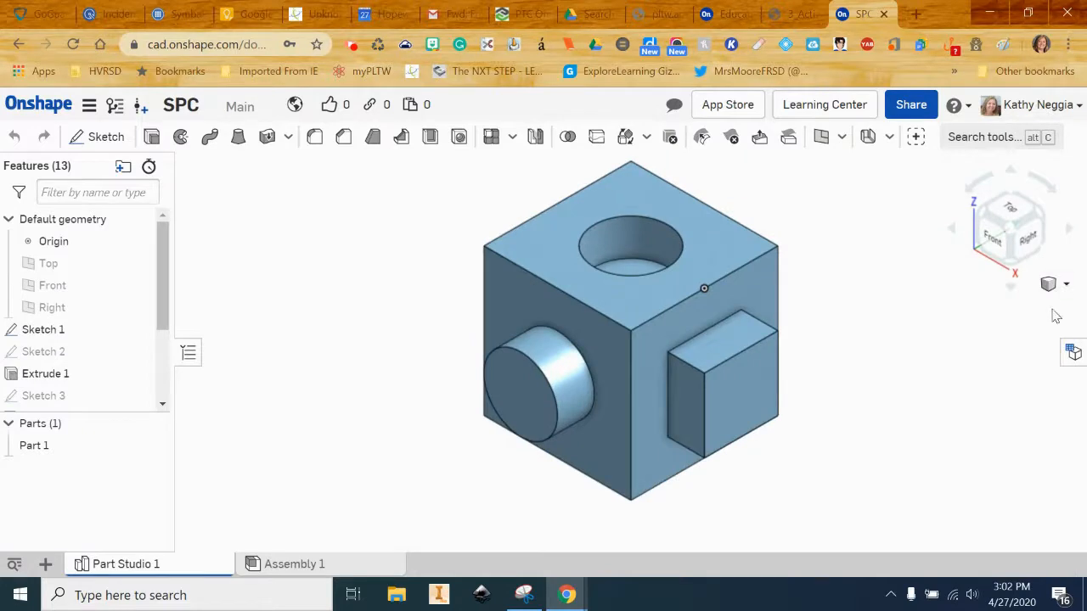
{"action": "left_click", "coordinate": [22, 108]}
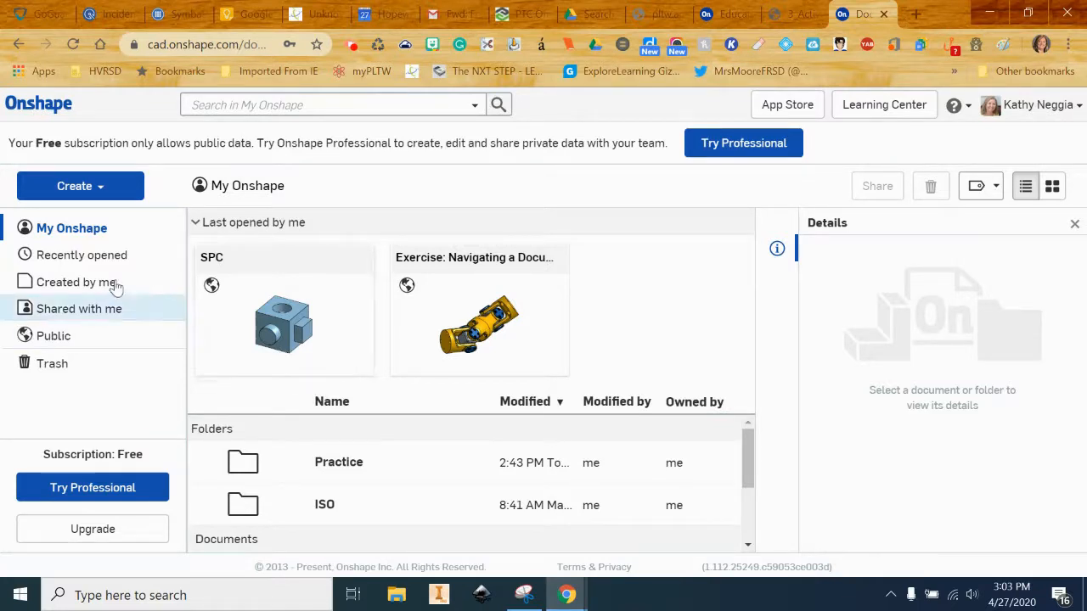
{"action": "left_click", "coordinate": [103, 188]}
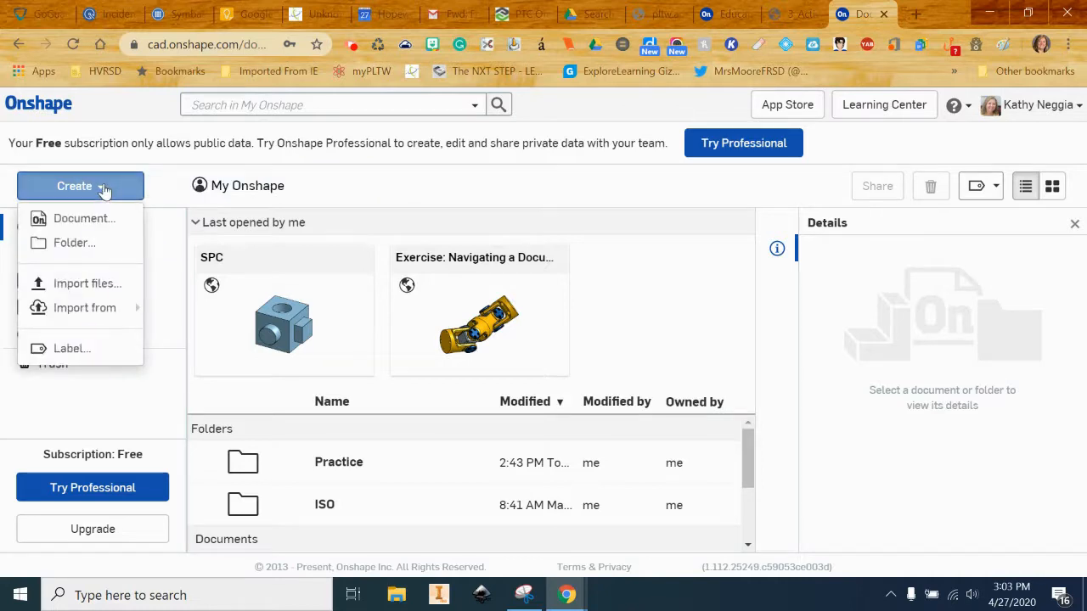
{"action": "left_click", "coordinate": [94, 243]}
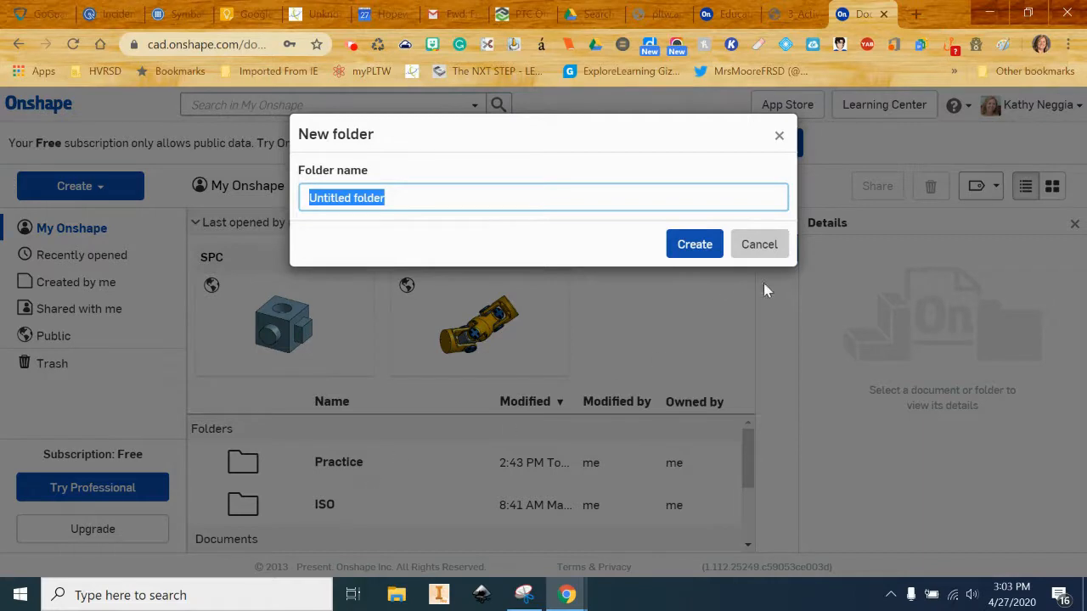
{"action": "left_click", "coordinate": [764, 245]}
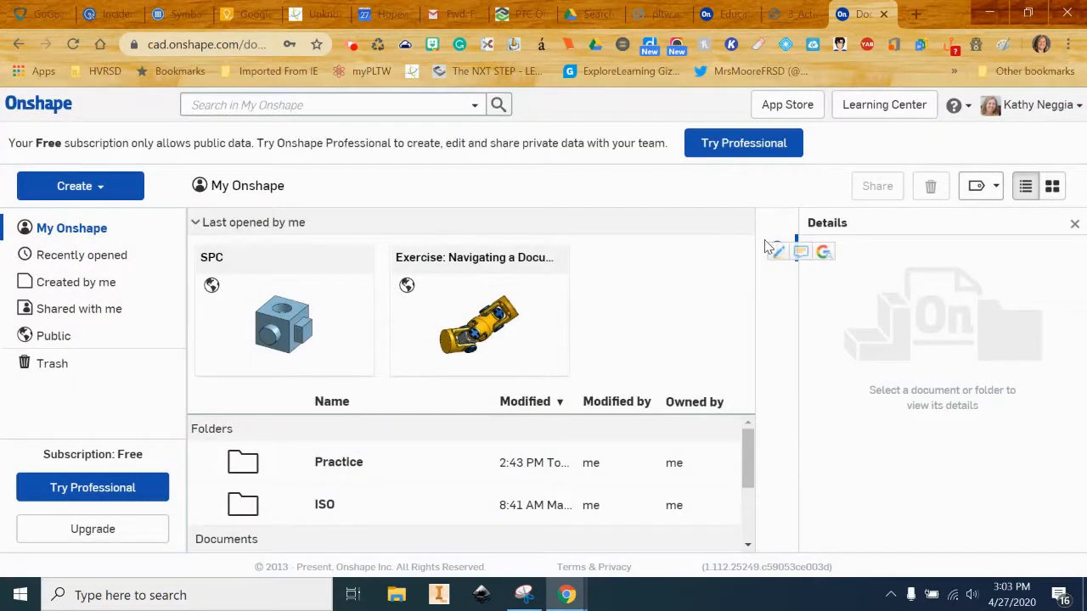
Step: Create a public document named SPC 2 inside the Practice folder
{"action": "double_click", "coordinate": [332, 459]}
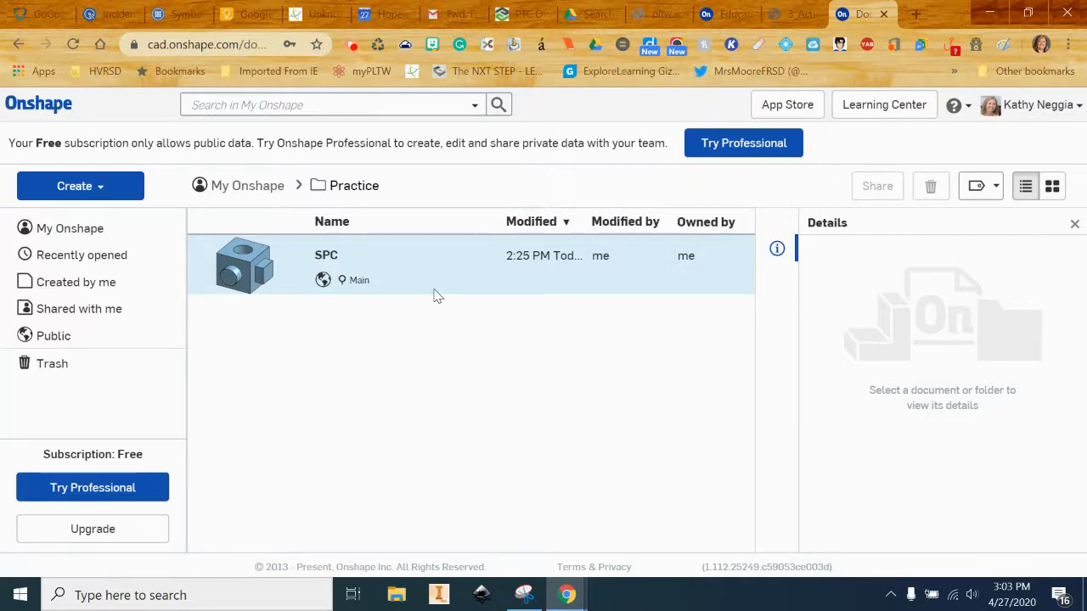
{"action": "left_click", "coordinate": [104, 191]}
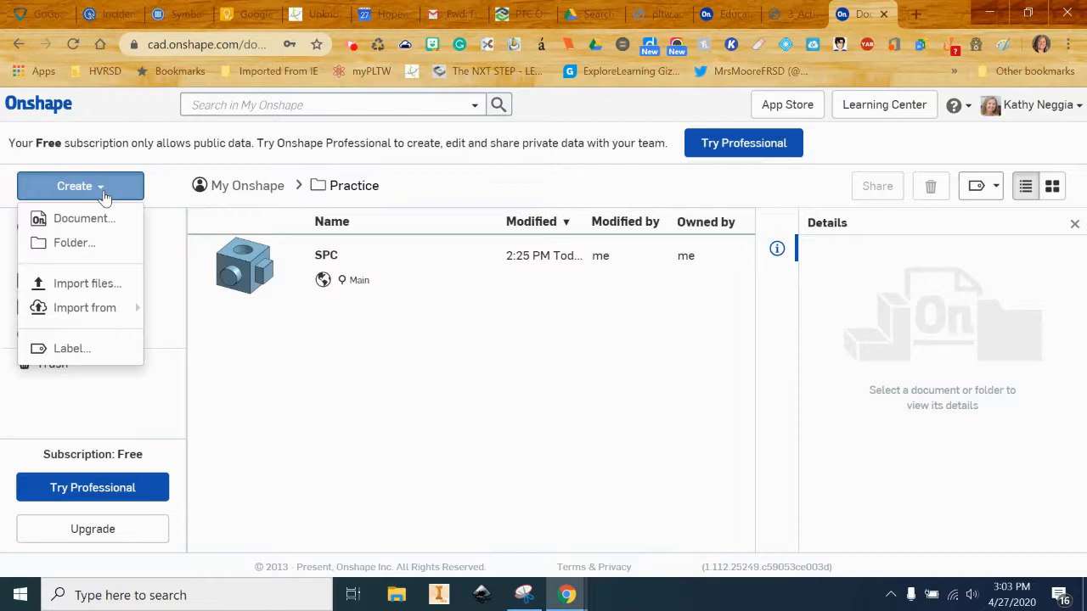
{"action": "left_click", "coordinate": [91, 222]}
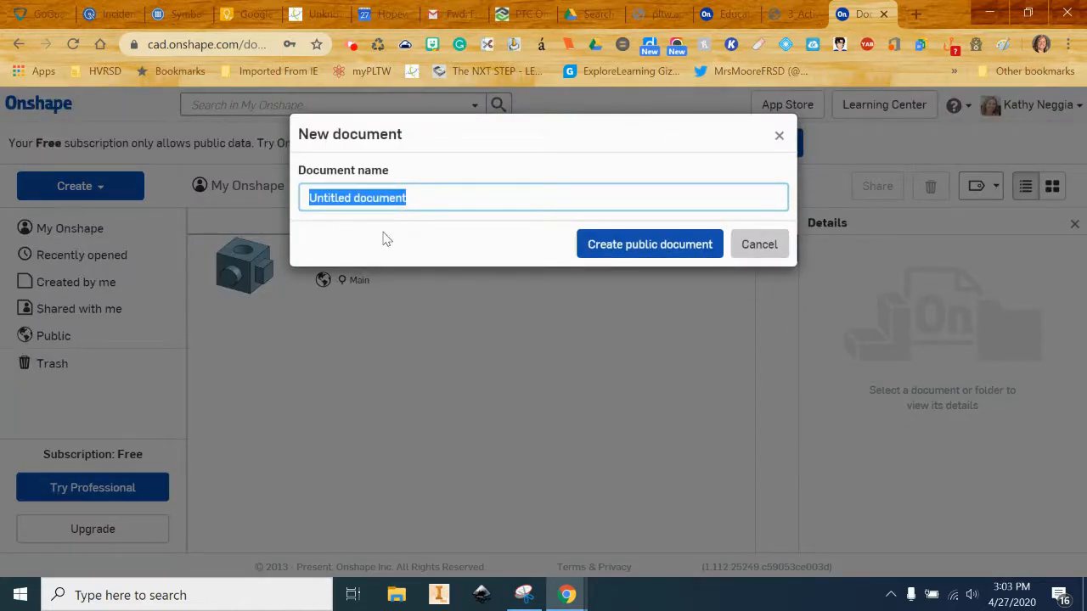
{"action": "type", "text": "SPC "}
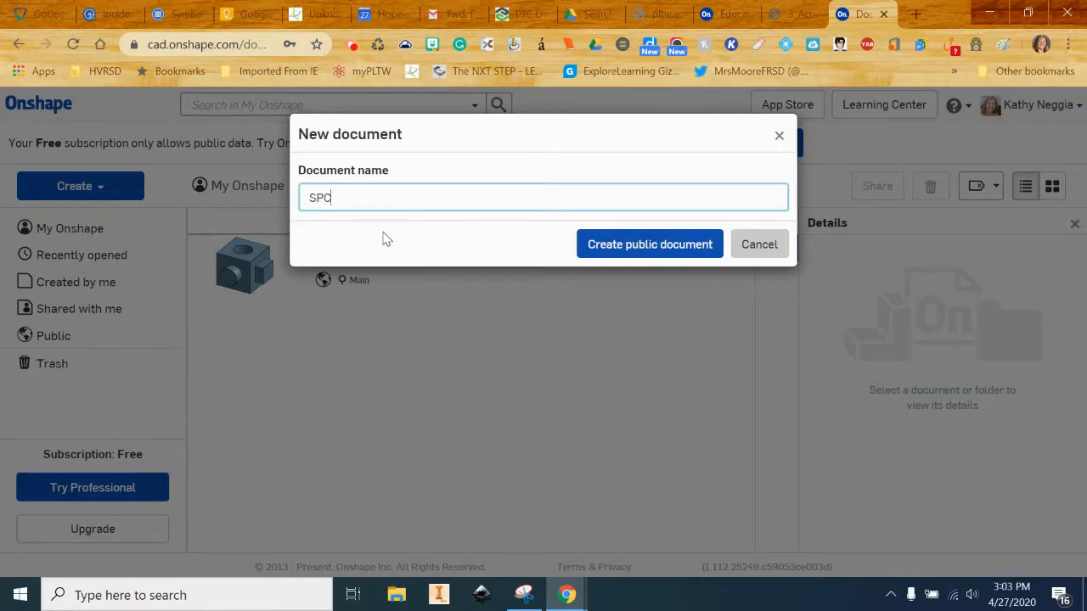
{"action": "type", "text": "2"}
{"action": "left_click", "coordinate": [613, 253]}
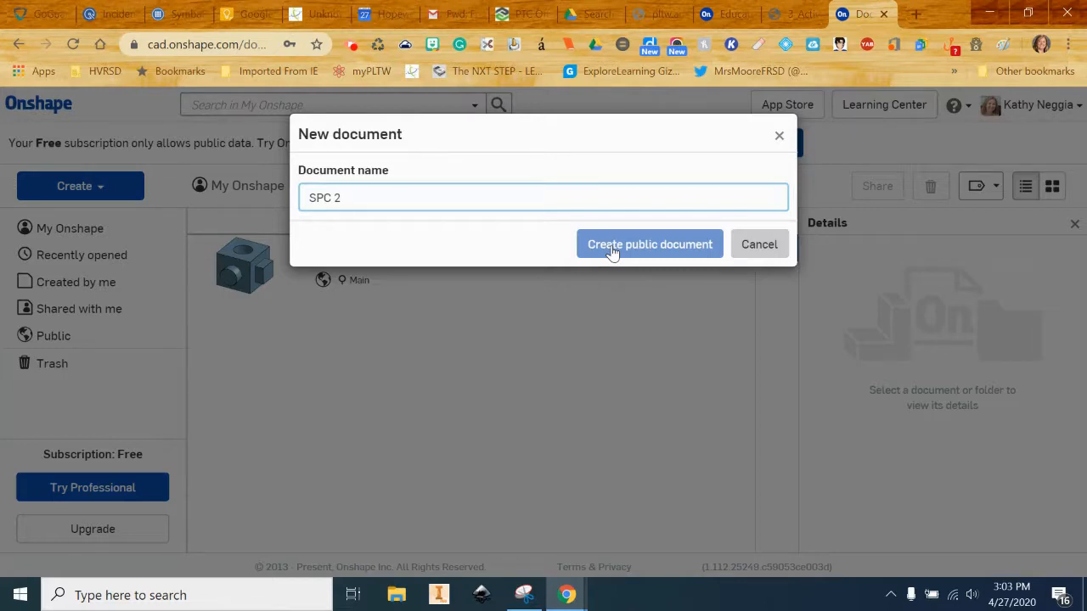
{"action": "left_click", "coordinate": [611, 248]}
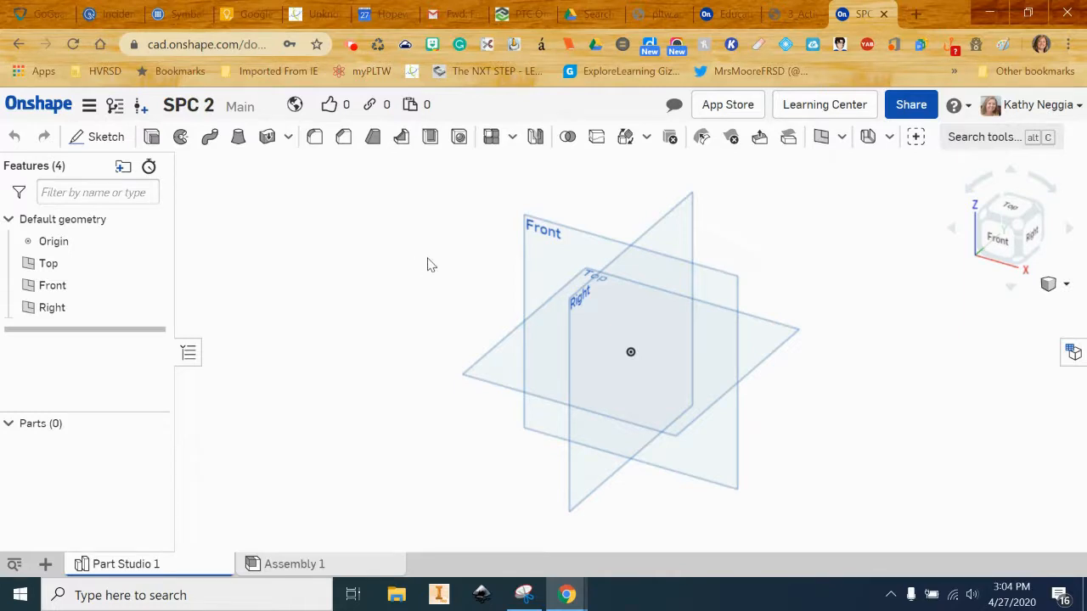
Step: Sketch a rectangle about 2.43 wide by 1.80 high on the Front plane, just above and to the right of the origin
{"action": "left_click", "coordinate": [102, 138]}
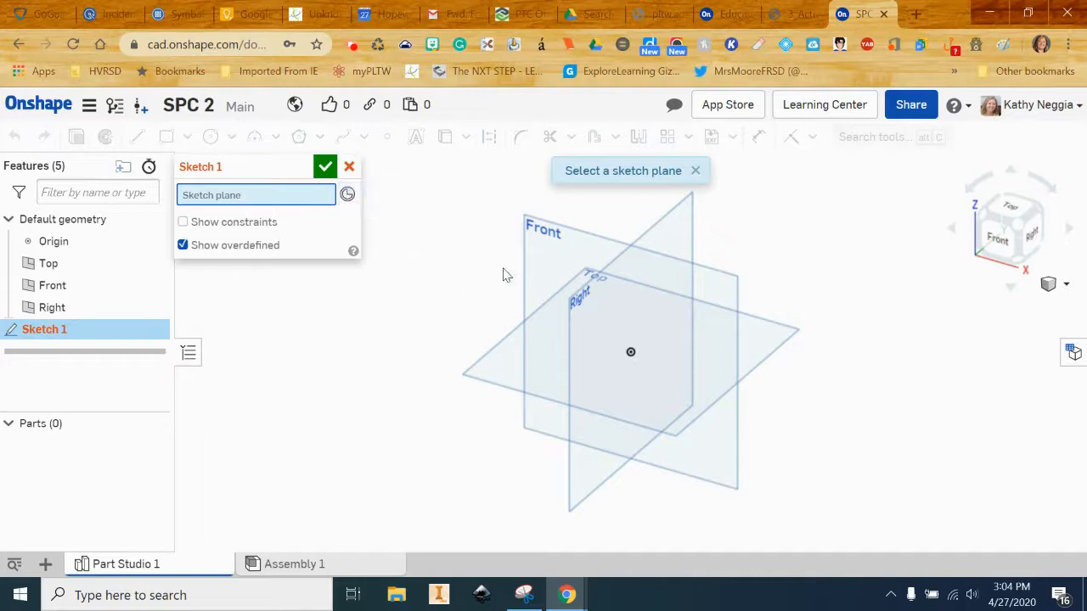
{"action": "left_click", "coordinate": [531, 274]}
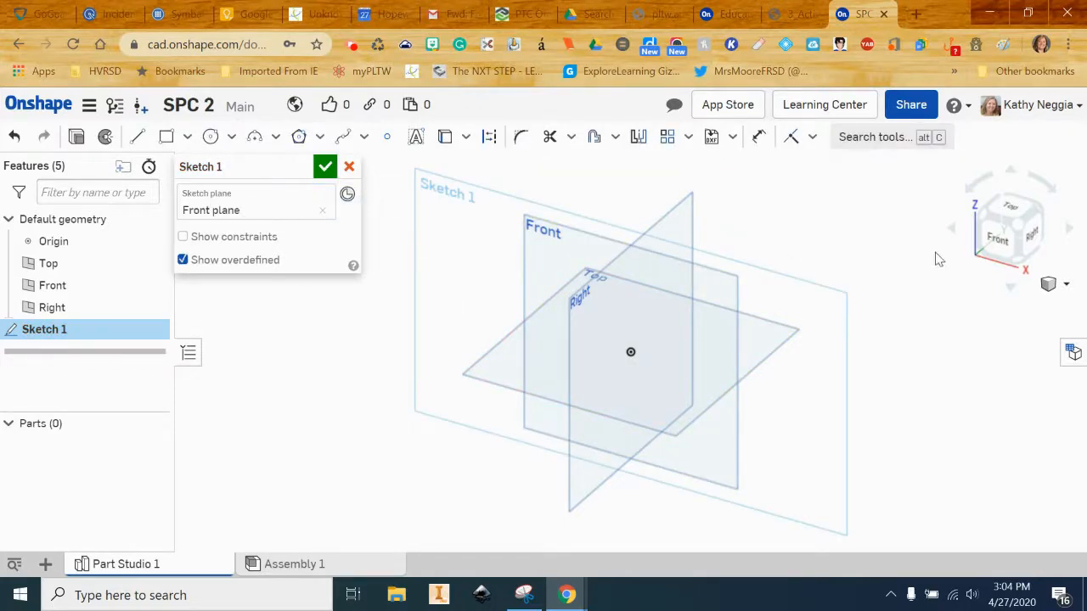
{"action": "left_click", "coordinate": [1003, 241]}
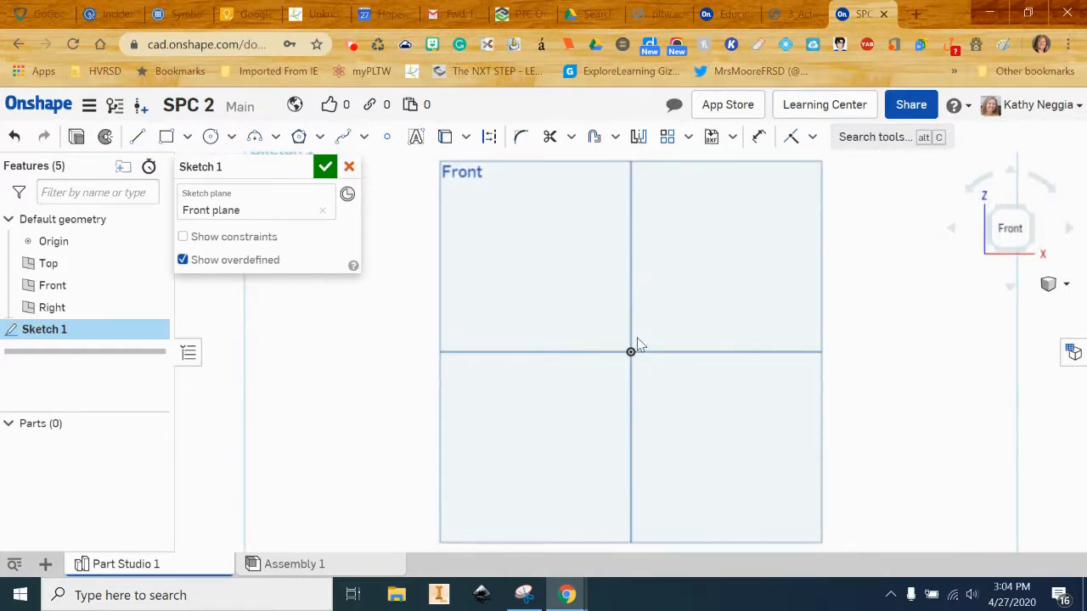
{"action": "left_click", "coordinate": [166, 137]}
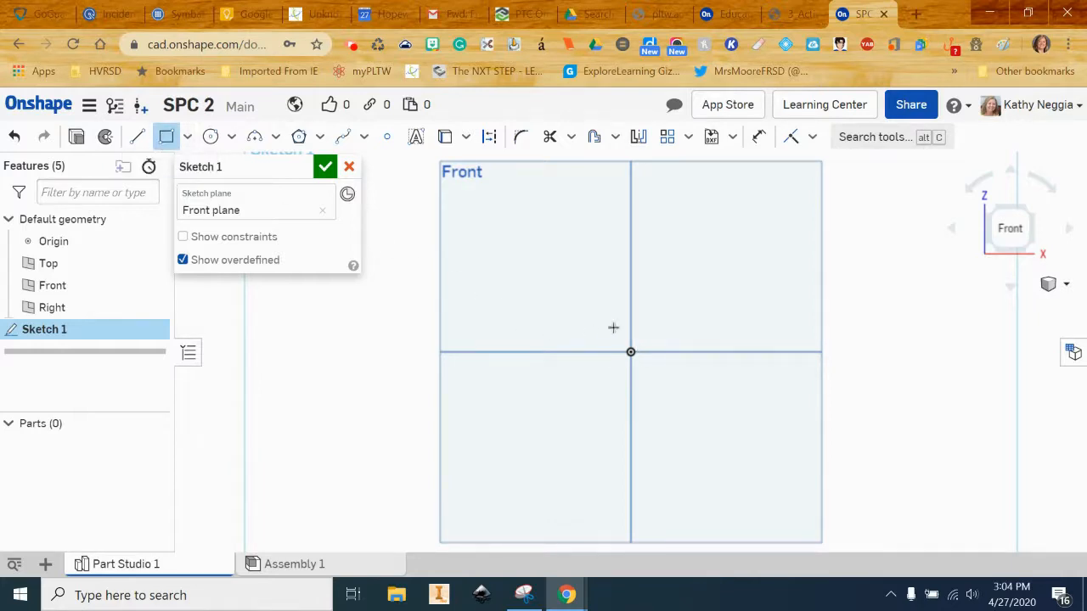
{"action": "left_click", "coordinate": [642, 341]}
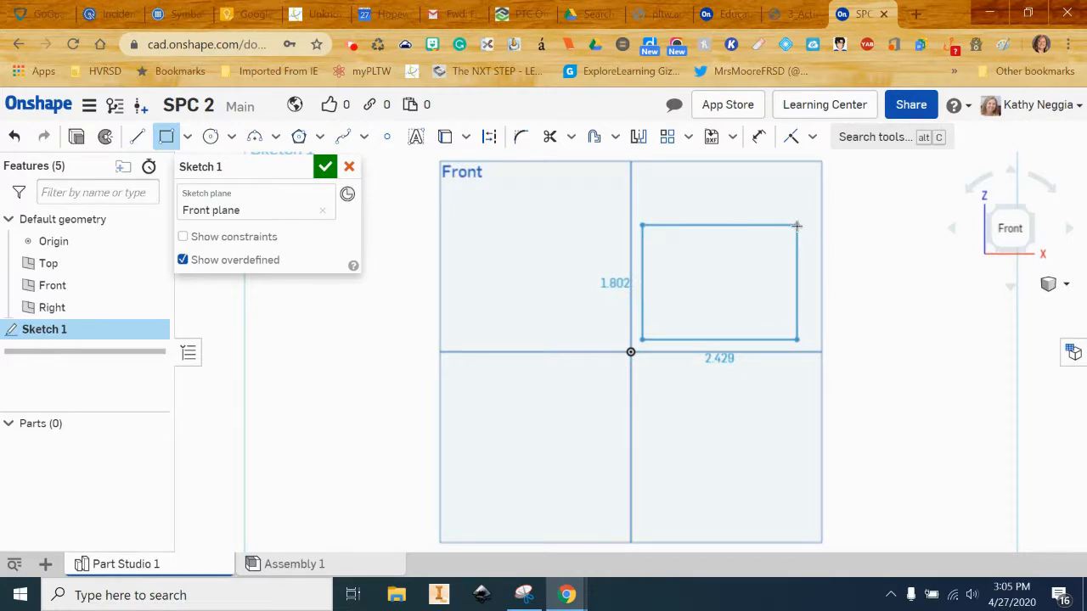
{"action": "left_click", "coordinate": [797, 226]}
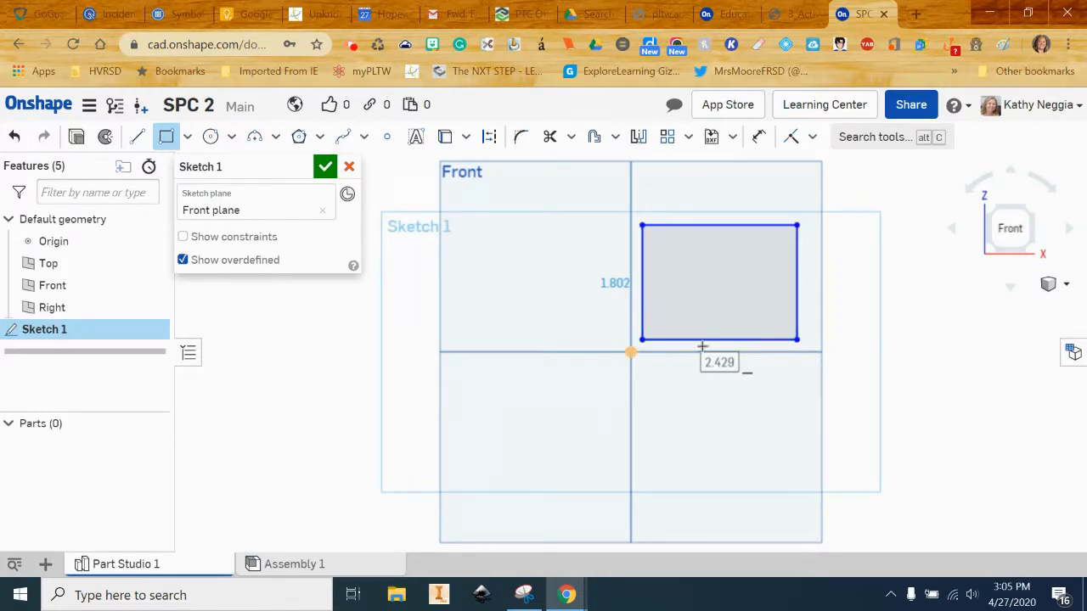
Step: Set the sketched rectangle's width and height to 2 in each and finish the sketch
{"action": "left_click", "coordinate": [769, 373]}
{"action": "type", "text": "2"}
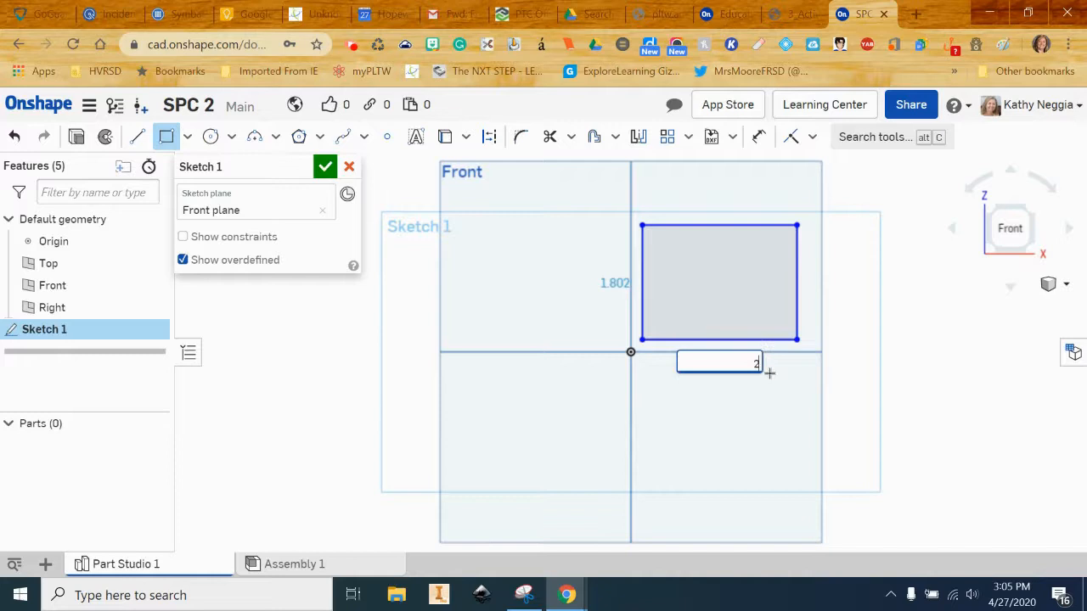
{"action": "key", "text": "Return"}
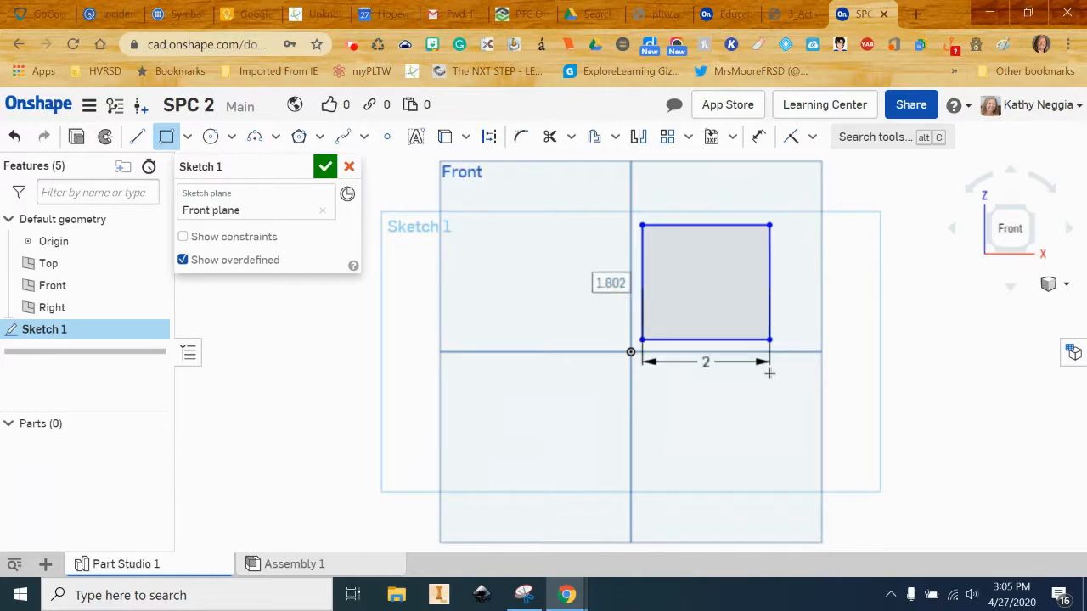
{"action": "double_click", "coordinate": [608, 296]}
{"action": "type", "text": "2"}
{"action": "key", "text": "Return"}
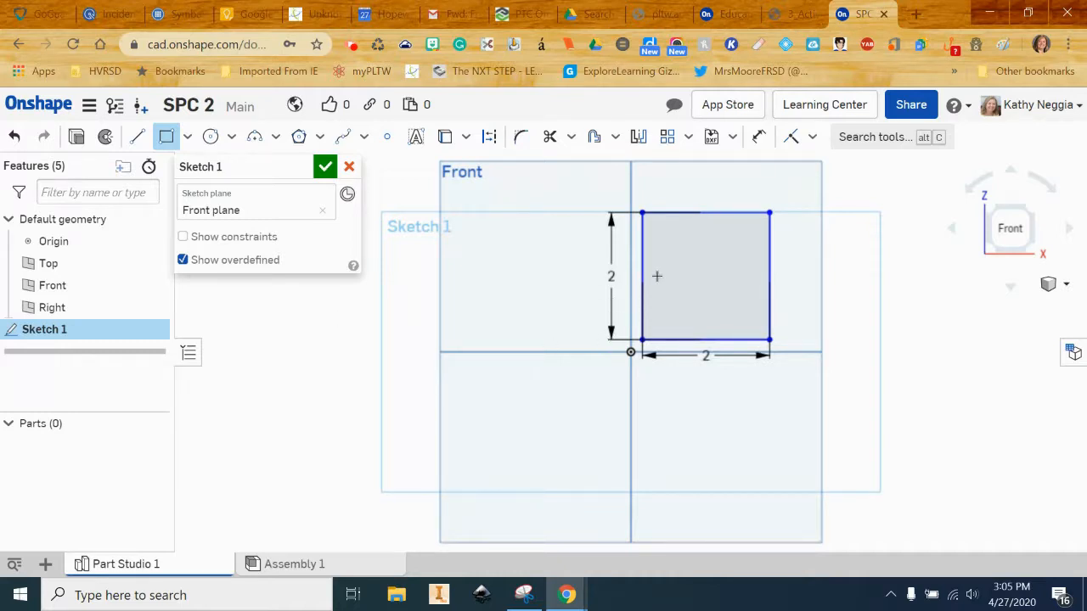
{"action": "left_click", "coordinate": [325, 167]}
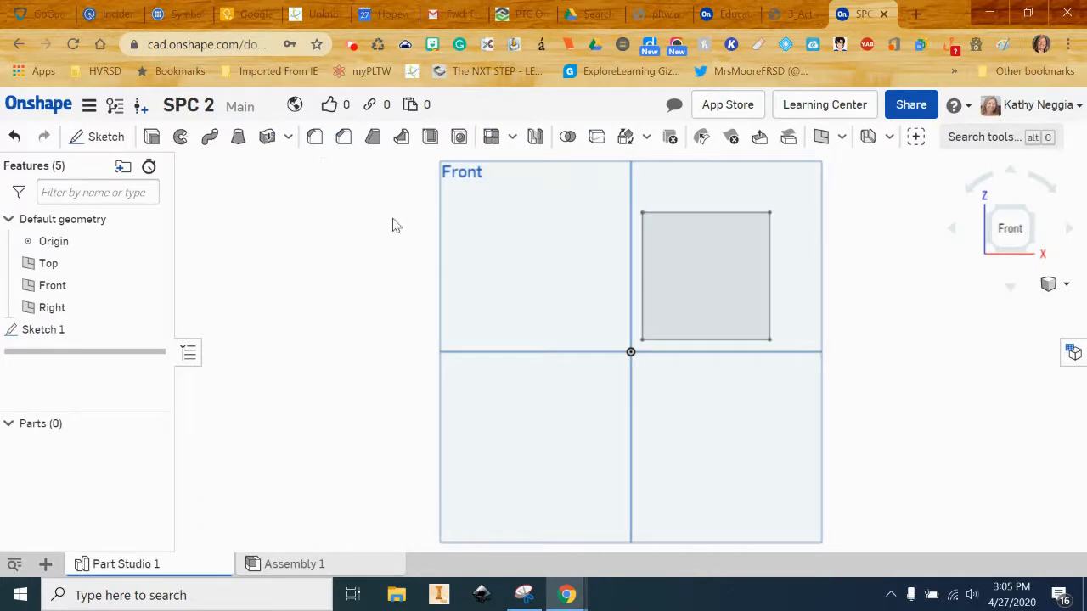
Step: Extrude the square sketch as a new solid with a blind depth of 2 in, working in the isometric view
{"action": "left_click", "coordinate": [1050, 285]}
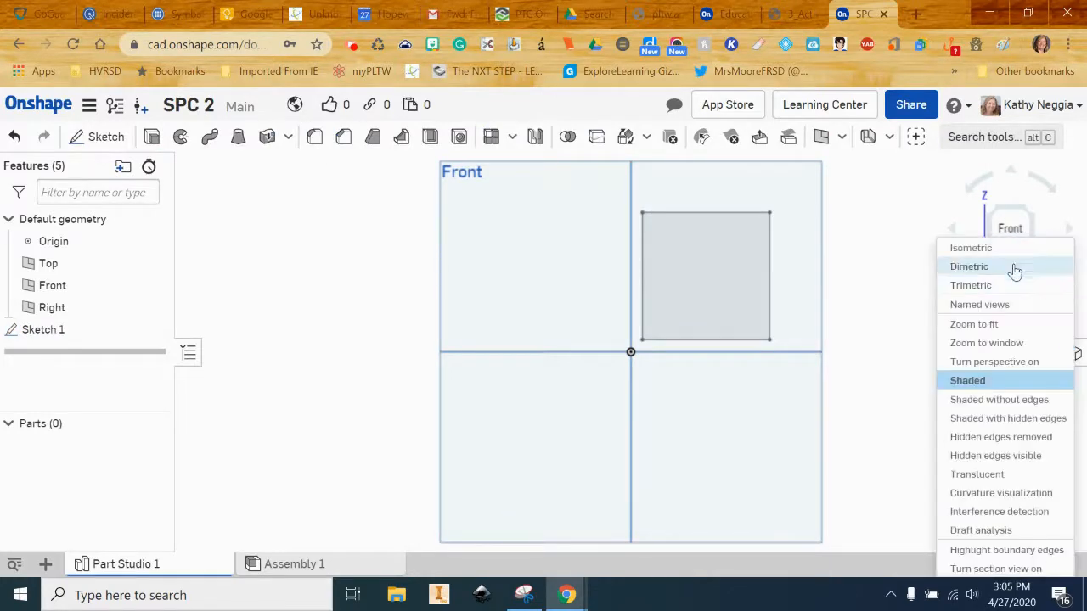
{"action": "left_click", "coordinate": [998, 247]}
{"action": "scroll", "coordinate": [563, 434], "scroll_direction": "up", "scroll_amount": 5}
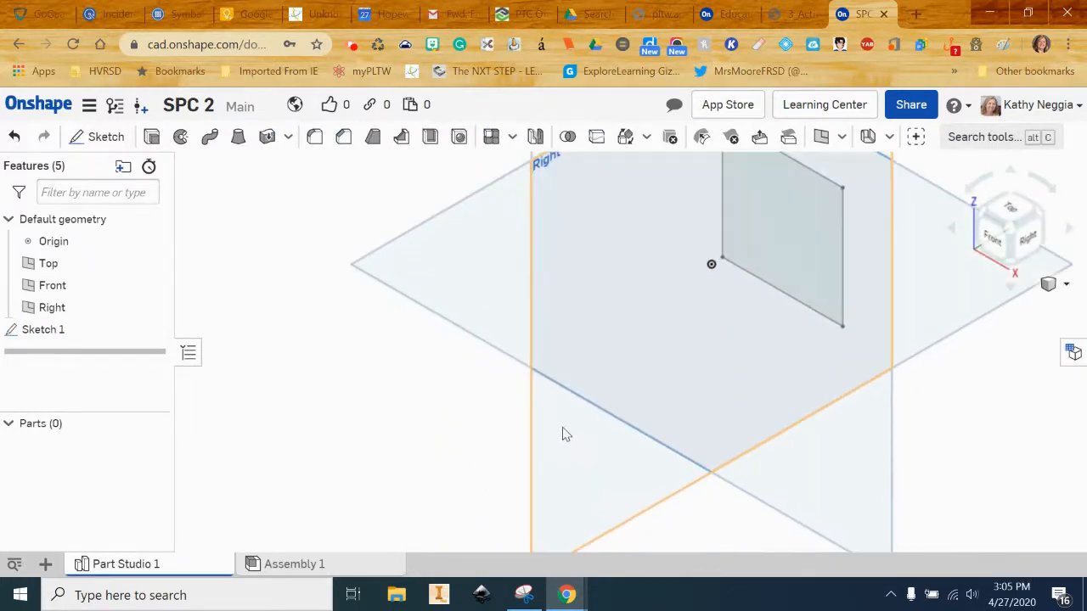
{"action": "middle_click_drag", "start_coordinate": [701, 355], "coordinate": [551, 456]}
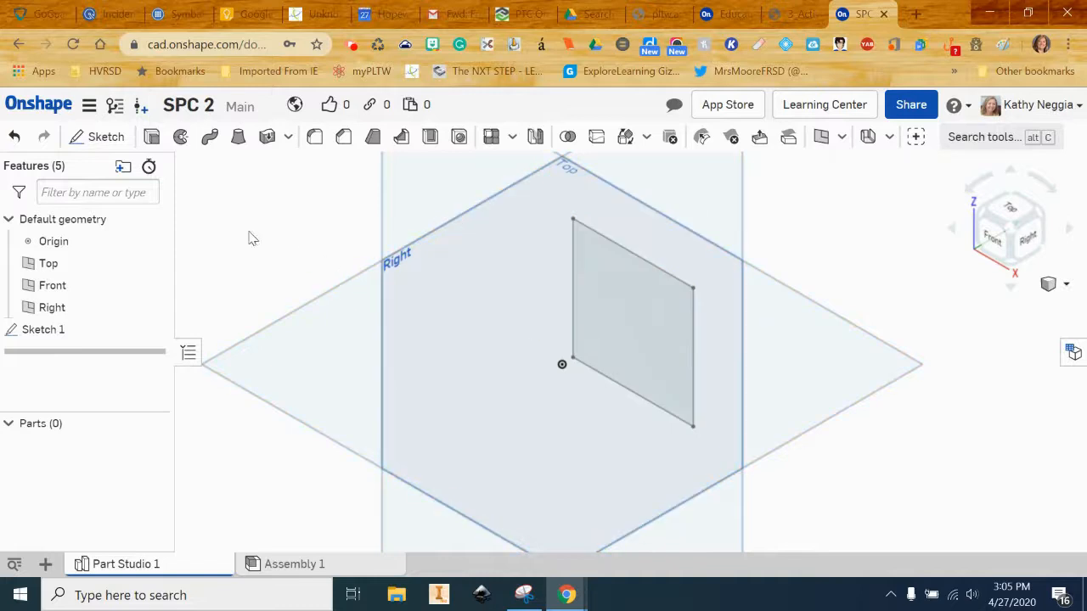
{"action": "left_click", "coordinate": [152, 139]}
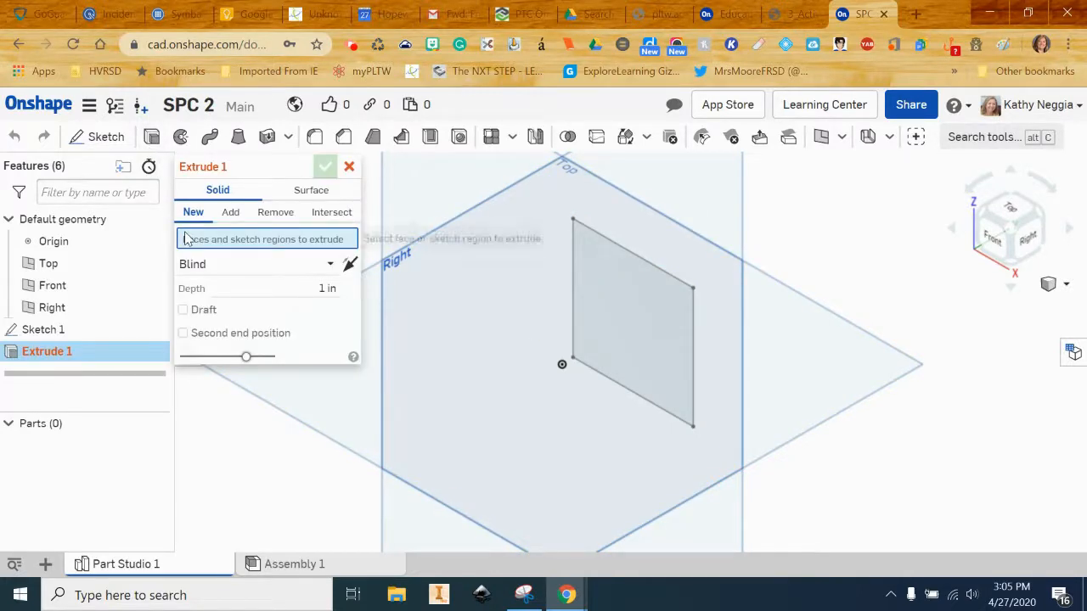
{"action": "left_click", "coordinate": [665, 323]}
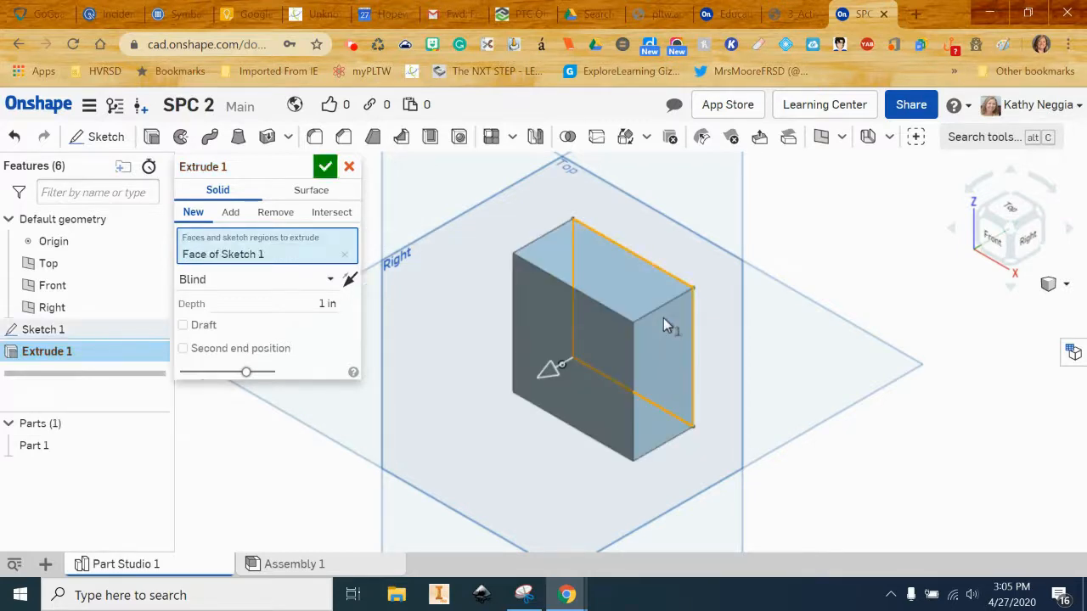
{"action": "left_click", "coordinate": [330, 304]}
{"action": "key", "text": "BackSpace"}
{"action": "type", "text": "2"}
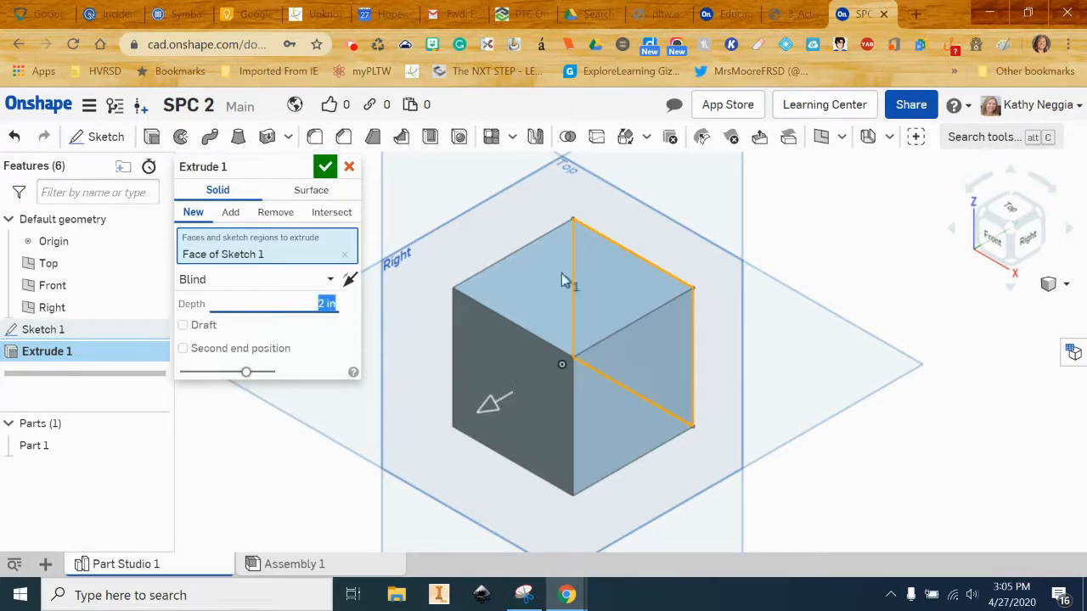
{"action": "left_click", "coordinate": [327, 168]}
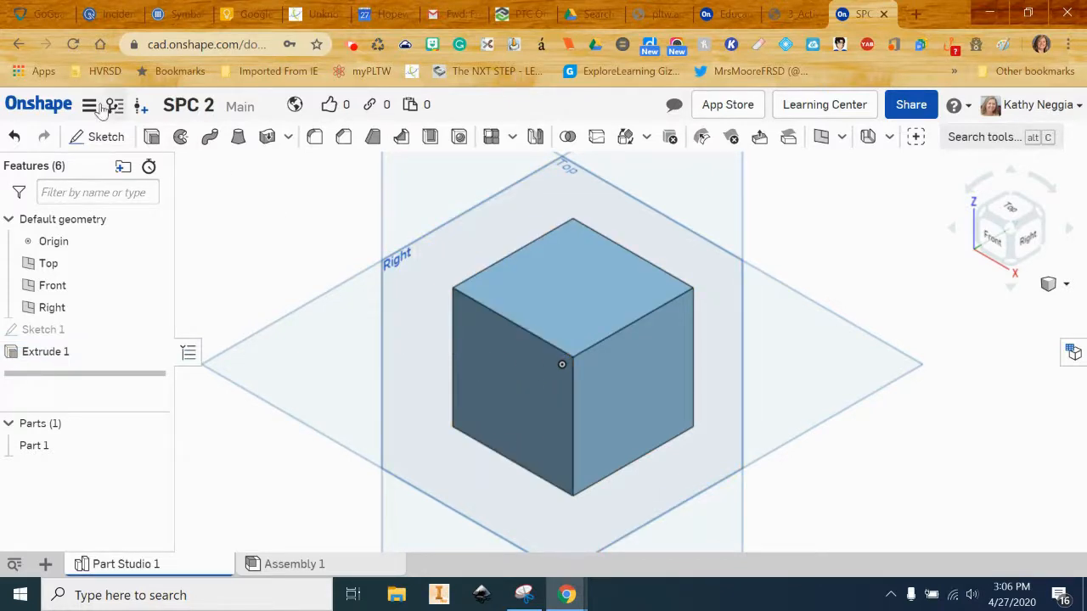
Step: Start a sketch on the cube's front face and draw a center point circle near its middle with a diameter of 1 in
{"action": "left_click", "coordinate": [98, 137]}
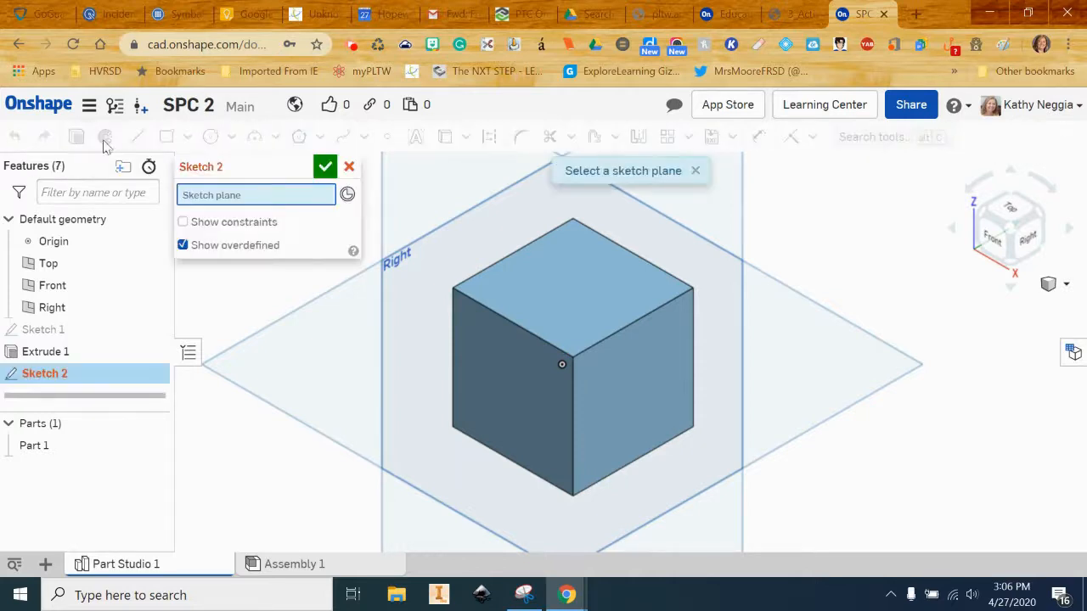
{"action": "left_click", "coordinate": [514, 363]}
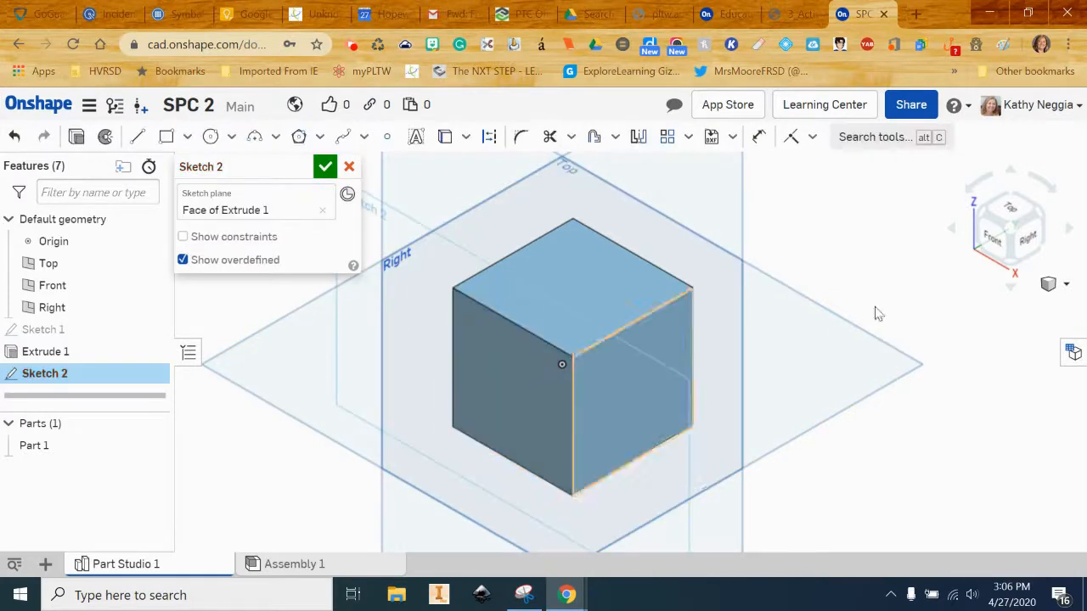
{"action": "left_click", "coordinate": [998, 248]}
{"action": "scroll", "coordinate": [811, 302], "scroll_direction": "up", "scroll_amount": 2}
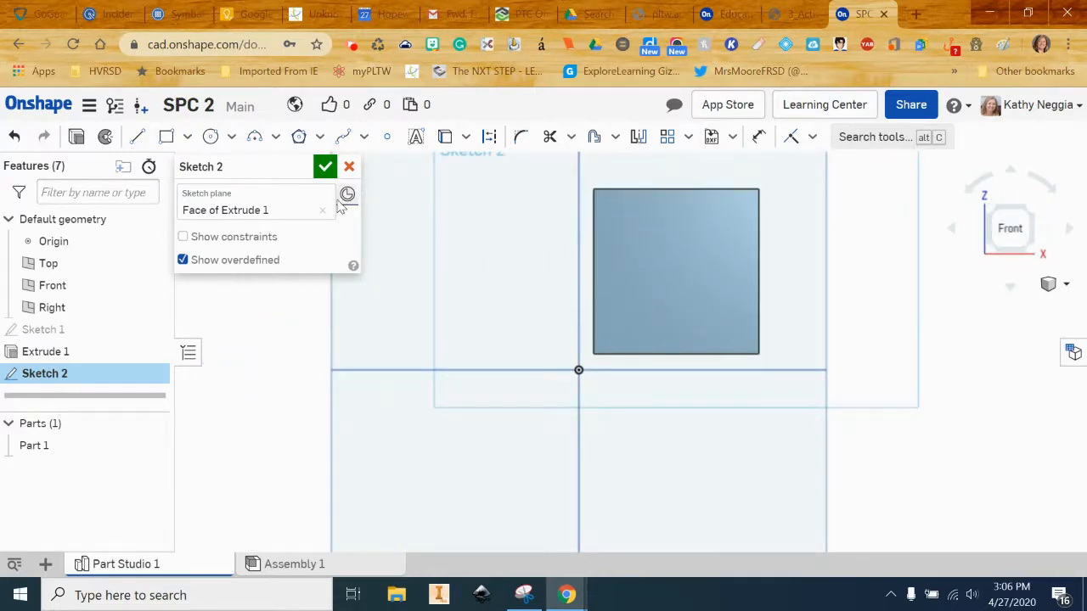
{"action": "left_click", "coordinate": [230, 138]}
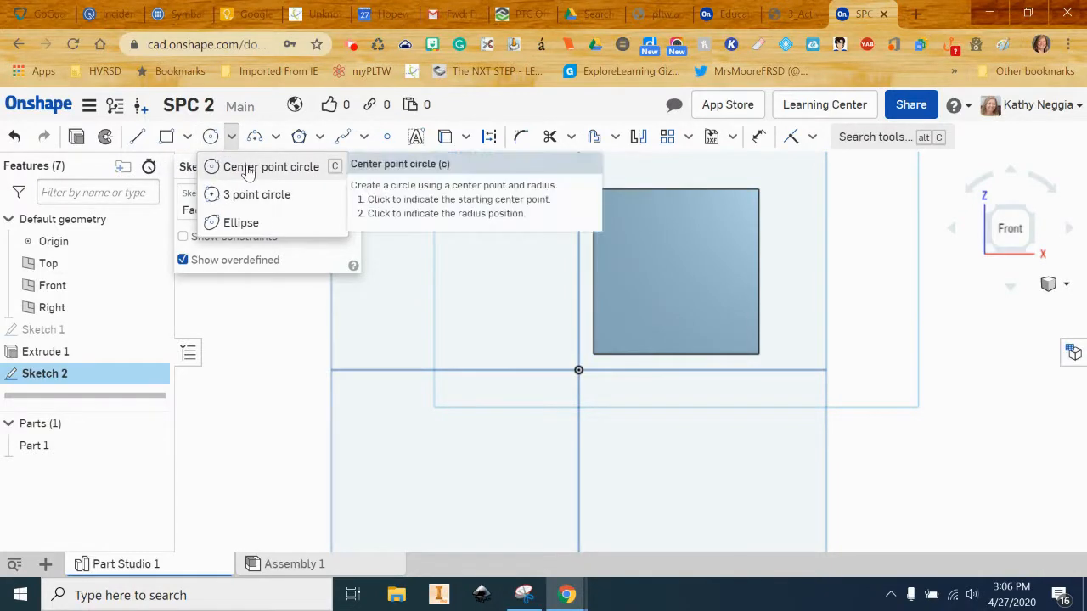
{"action": "left_click", "coordinate": [246, 166]}
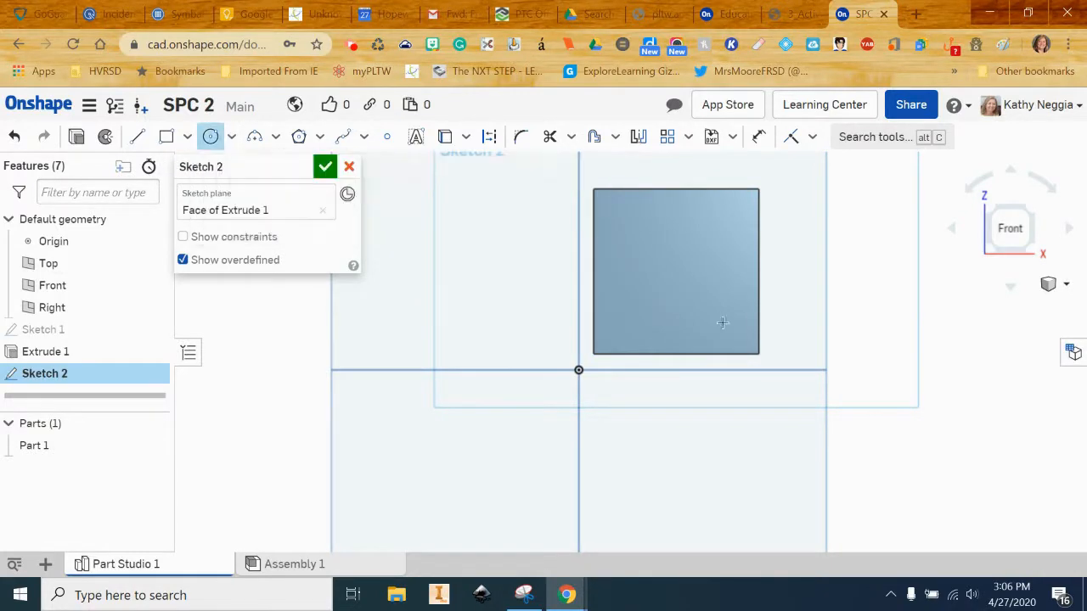
{"action": "left_click", "coordinate": [658, 267]}
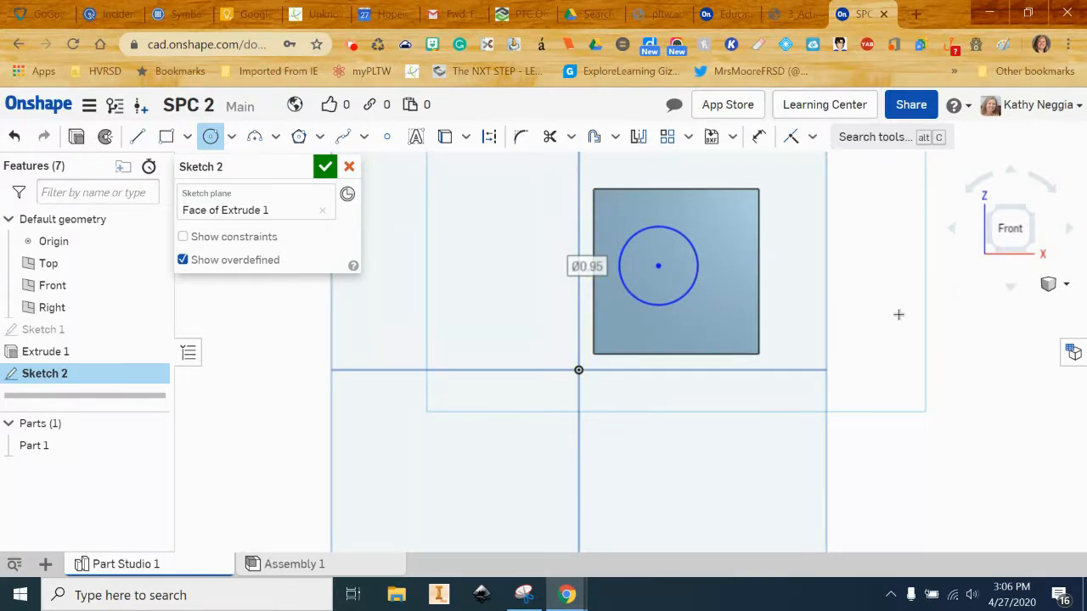
{"action": "type", "text": "1"}
{"action": "key", "text": "Return"}
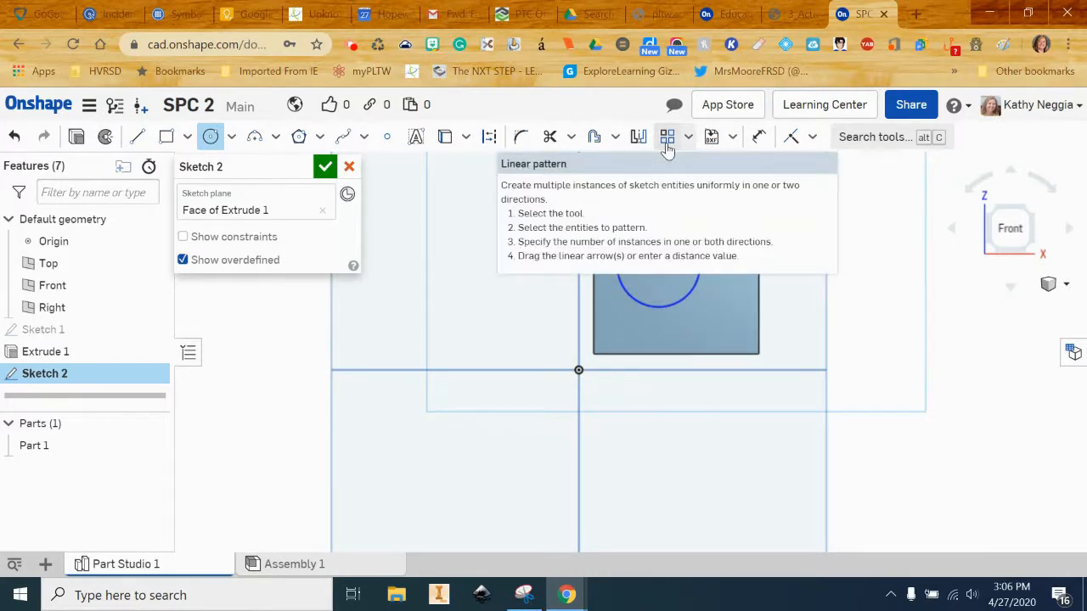
Step: Dimension the circle's center 1 in from the front face's right edge and 1 in from its top edge, then finish the sketch
{"action": "left_click", "coordinate": [758, 137]}
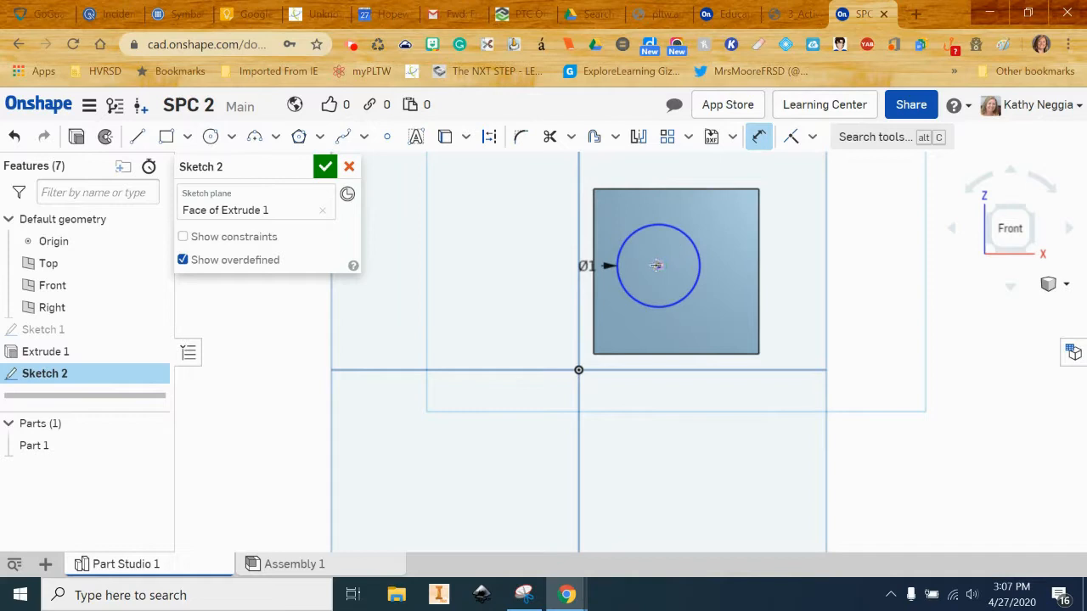
{"action": "left_click", "coordinate": [758, 248]}
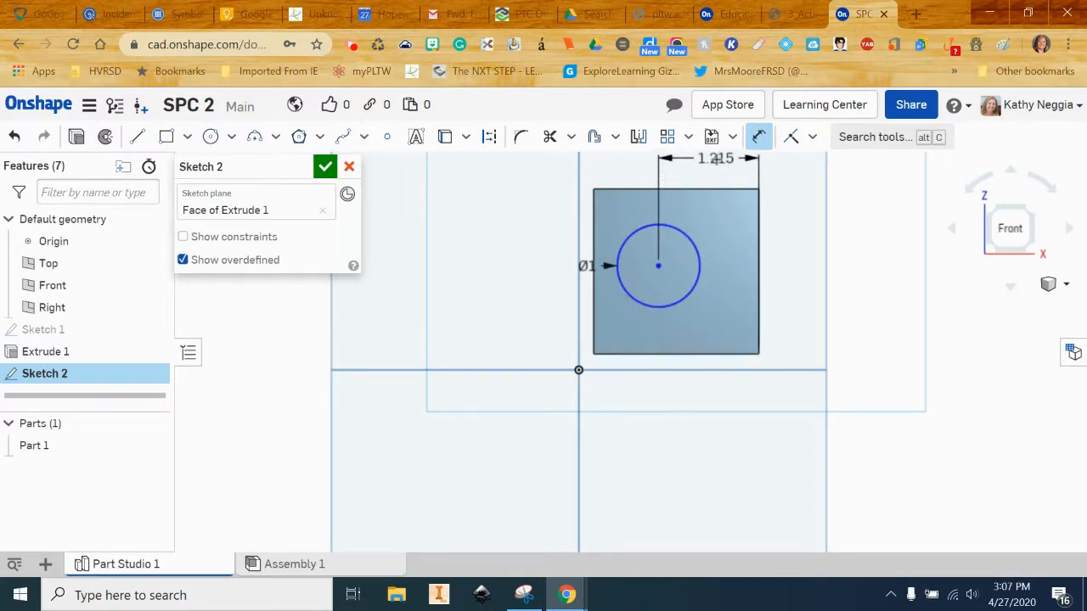
{"action": "left_click", "coordinate": [717, 159]}
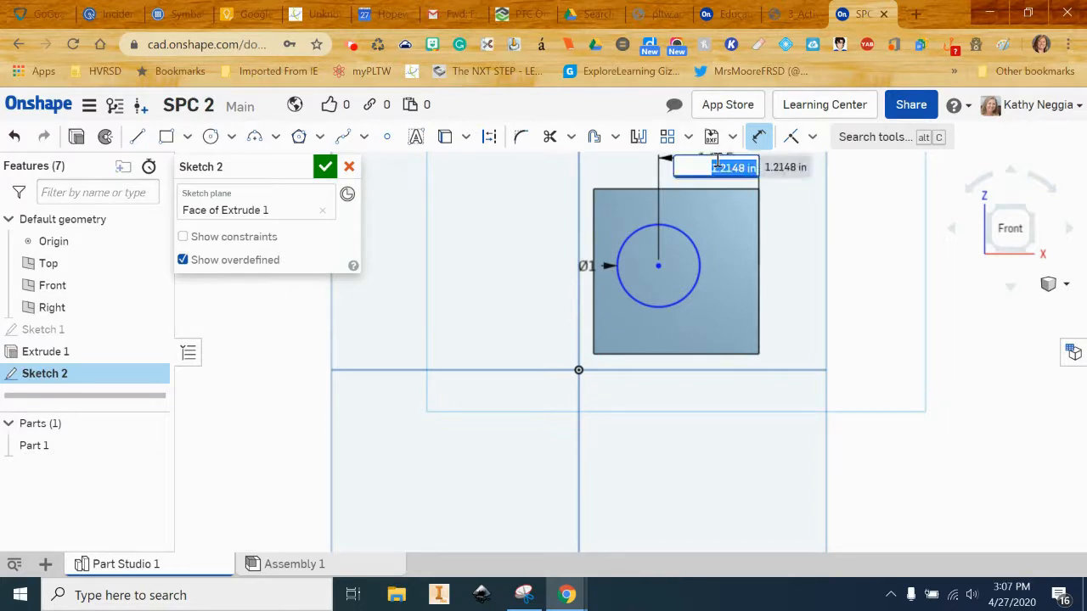
{"action": "type", "text": "1"}
{"action": "key", "text": "Return"}
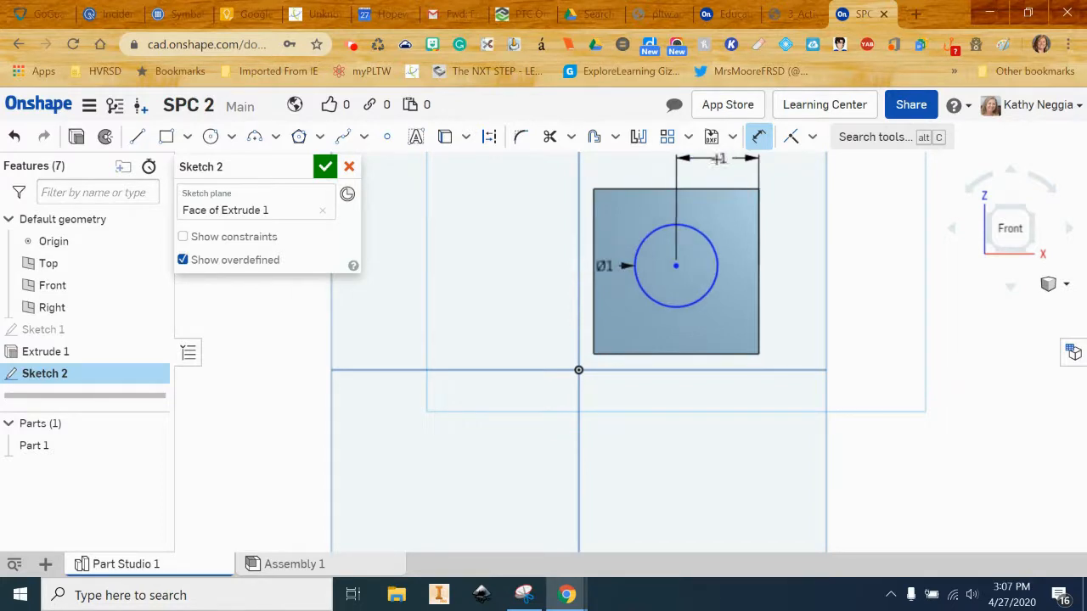
{"action": "left_click", "coordinate": [676, 265]}
{"action": "left_click", "coordinate": [637, 188]}
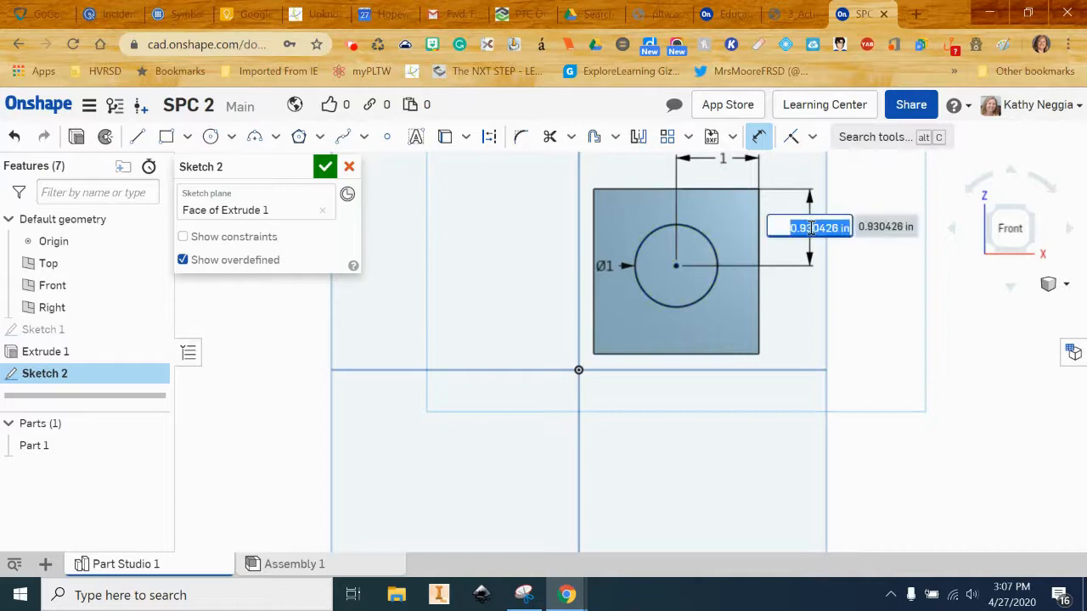
{"action": "type", "text": "1"}
{"action": "key", "text": "Return"}
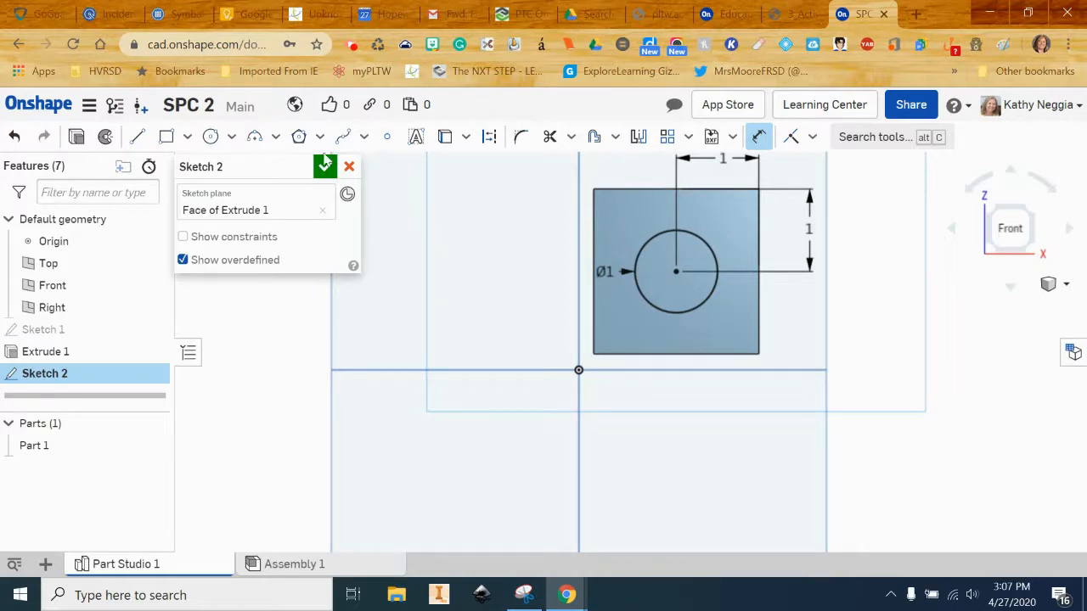
{"action": "left_click", "coordinate": [325, 167]}
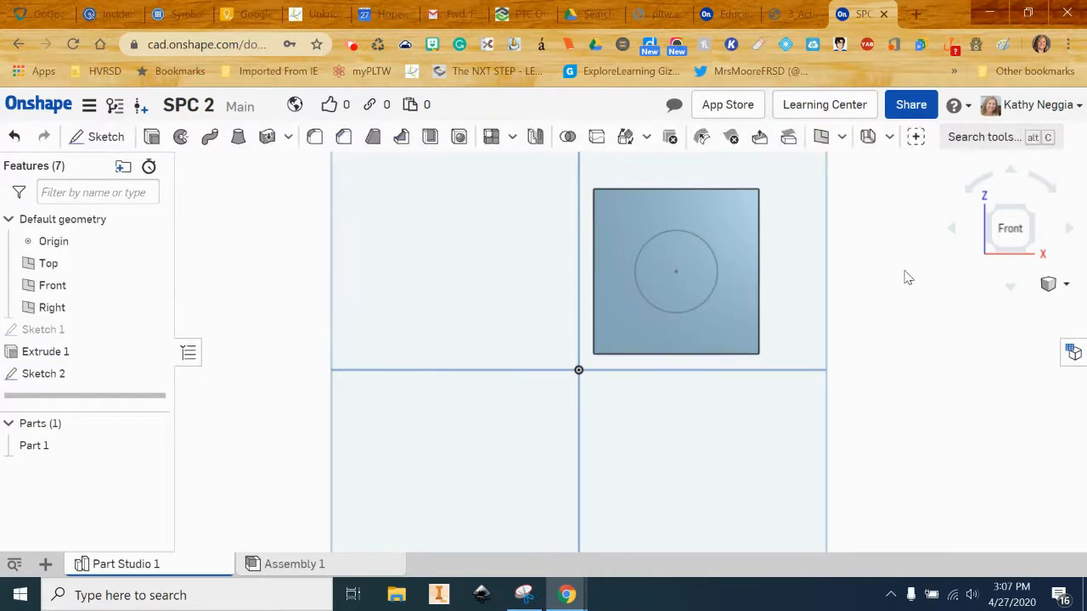
Step: Extrude the circle outward from the cube's front face by 0.5 in, adding it to the existing part
{"action": "left_click", "coordinate": [1052, 285]}
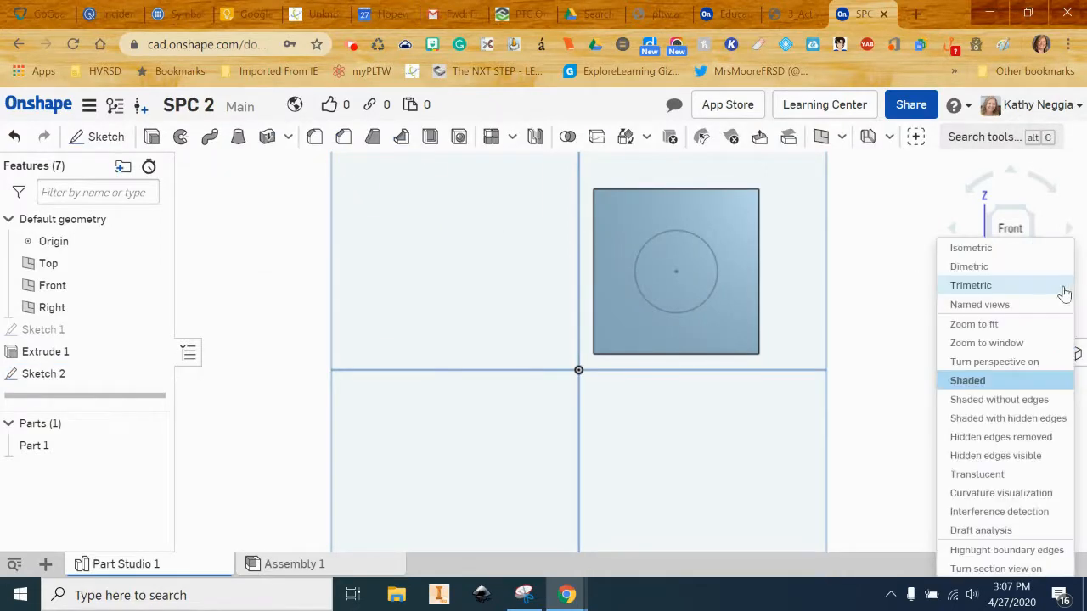
{"action": "left_click", "coordinate": [985, 248]}
{"action": "scroll", "coordinate": [614, 381], "scroll_direction": "up", "scroll_amount": 5}
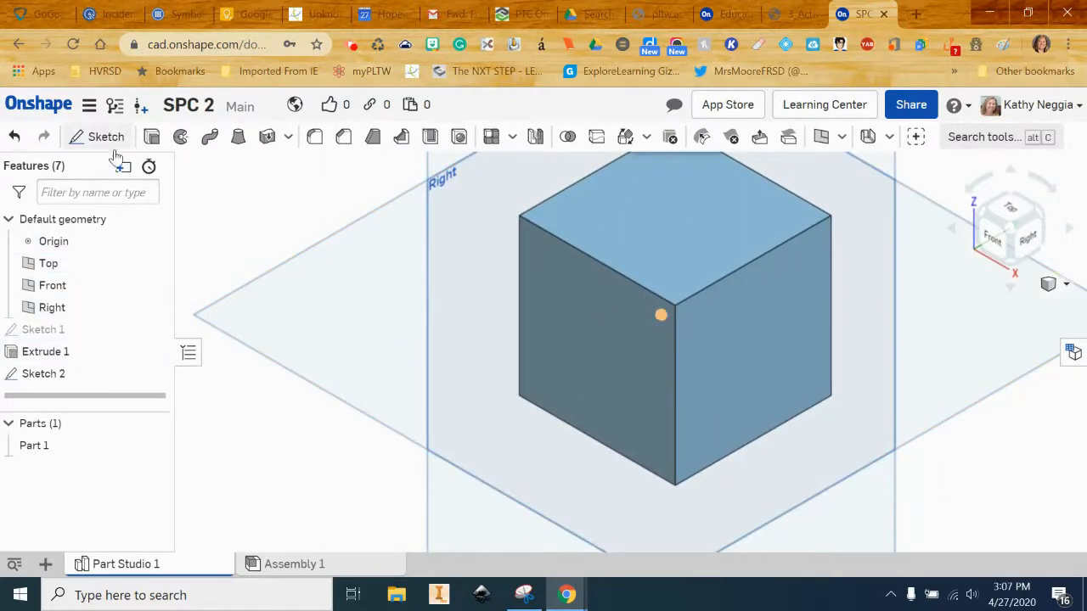
{"action": "left_click", "coordinate": [151, 137]}
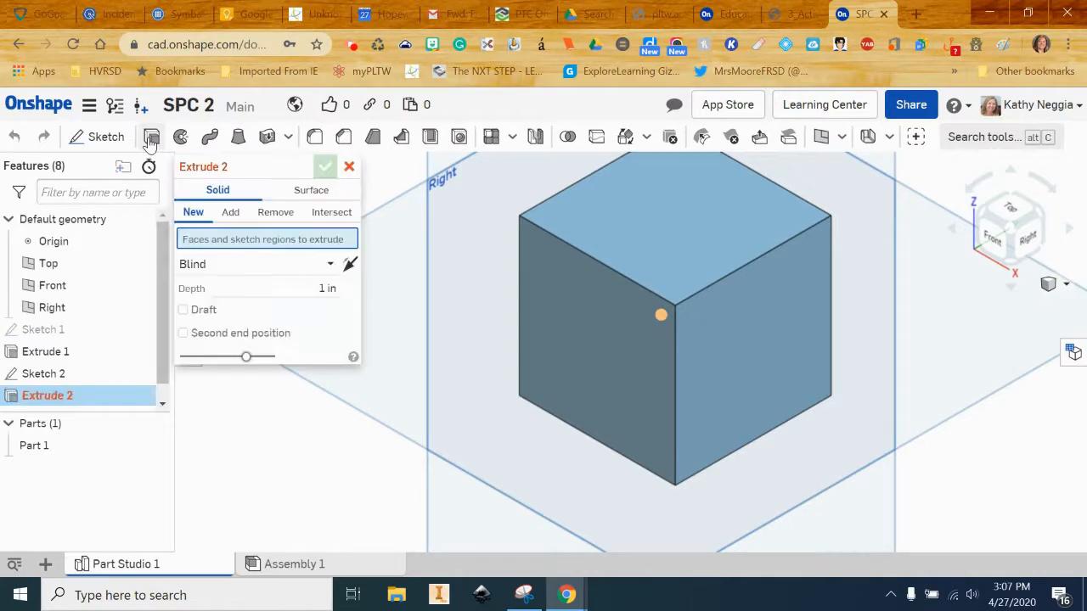
{"action": "left_click", "coordinate": [631, 380]}
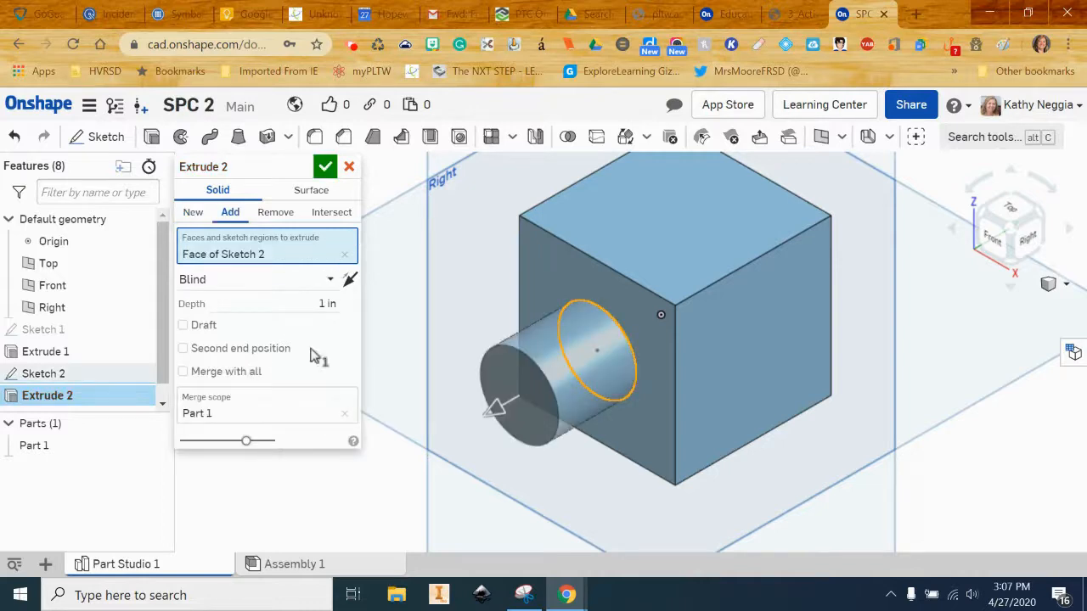
{"action": "left_click", "coordinate": [329, 306]}
{"action": "key", "text": "BackSpace"}
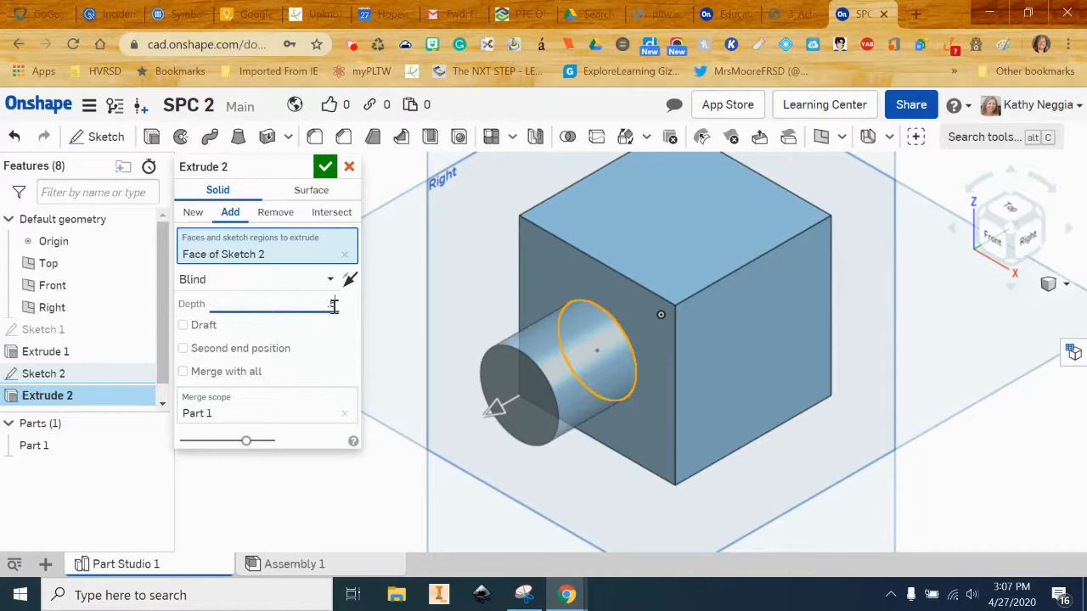
{"action": "type", "text": ".5"}
{"action": "key", "text": "Return"}
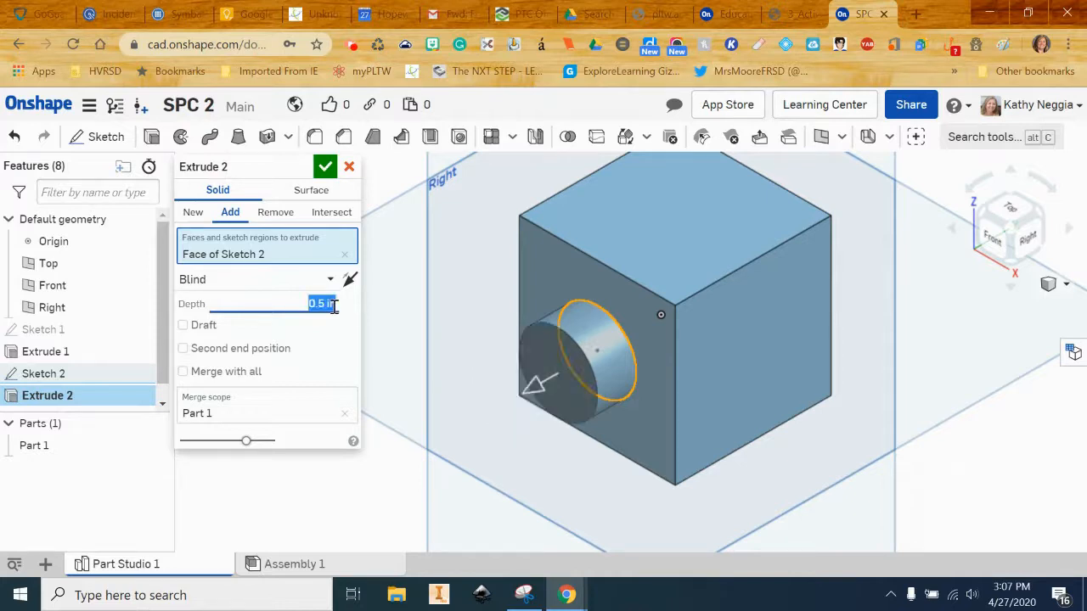
{"action": "left_click", "coordinate": [324, 168]}
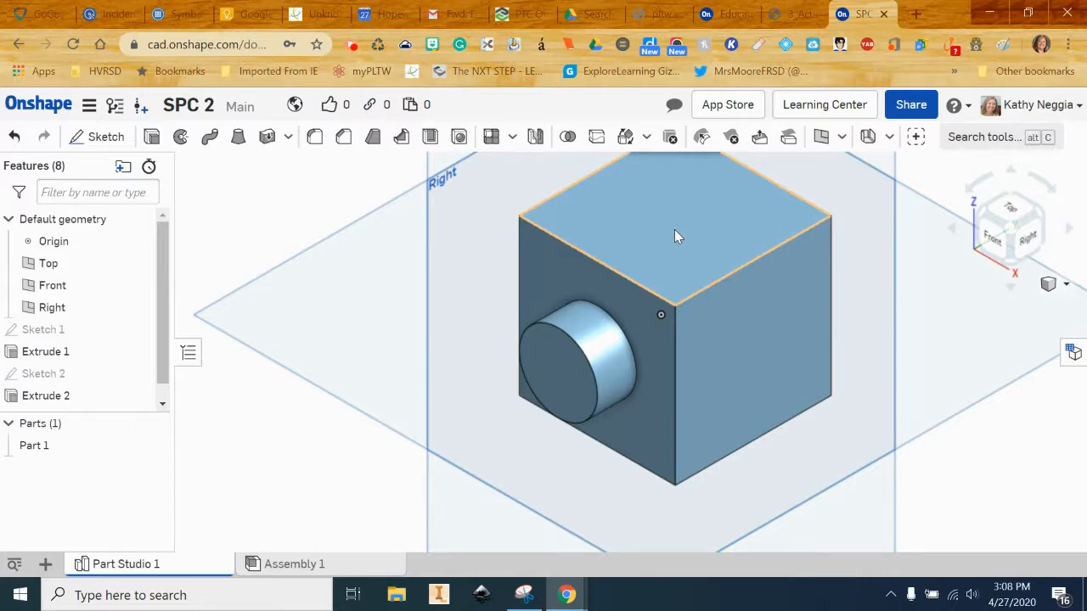
Step: Start a sketch on the cube's top face and draw a center point circle near its middle with a diameter of 1 in
{"action": "middle_click_drag", "start_coordinate": [672, 259], "coordinate": [664, 298]}
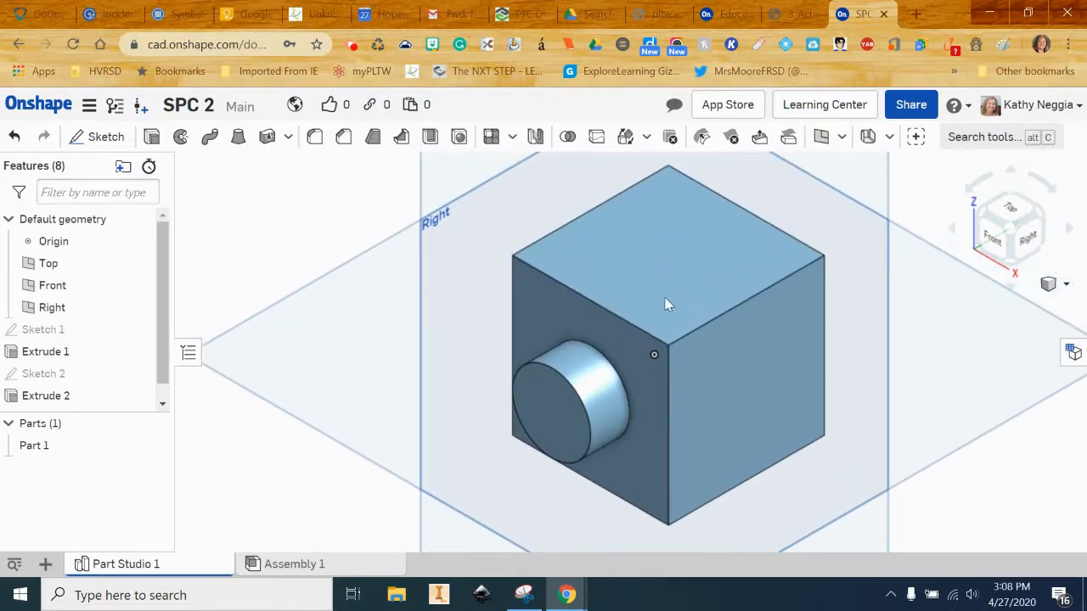
{"action": "left_click", "coordinate": [103, 139]}
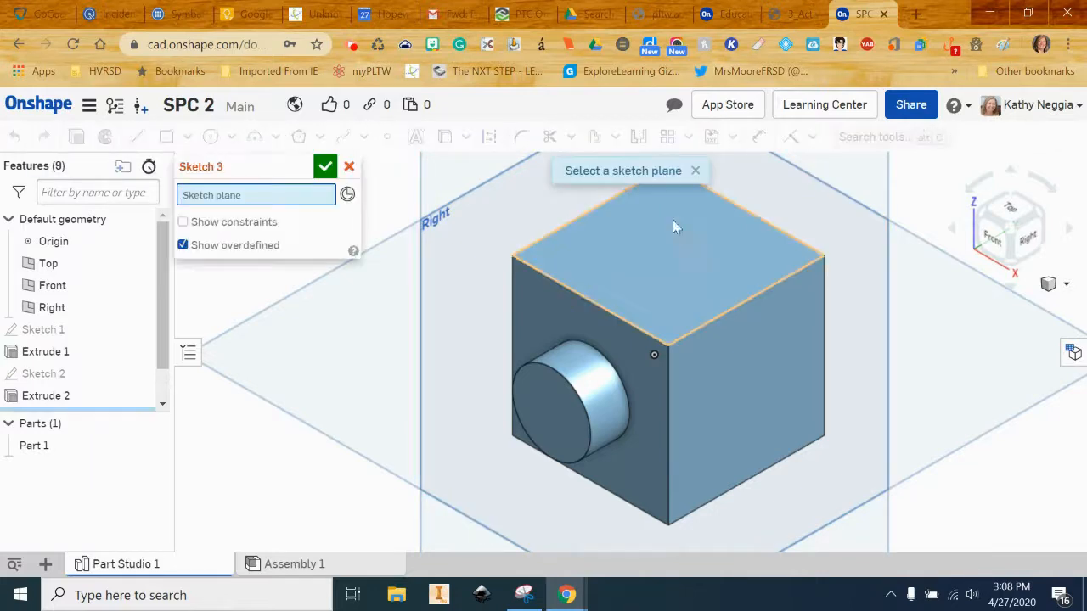
{"action": "left_click", "coordinate": [718, 250]}
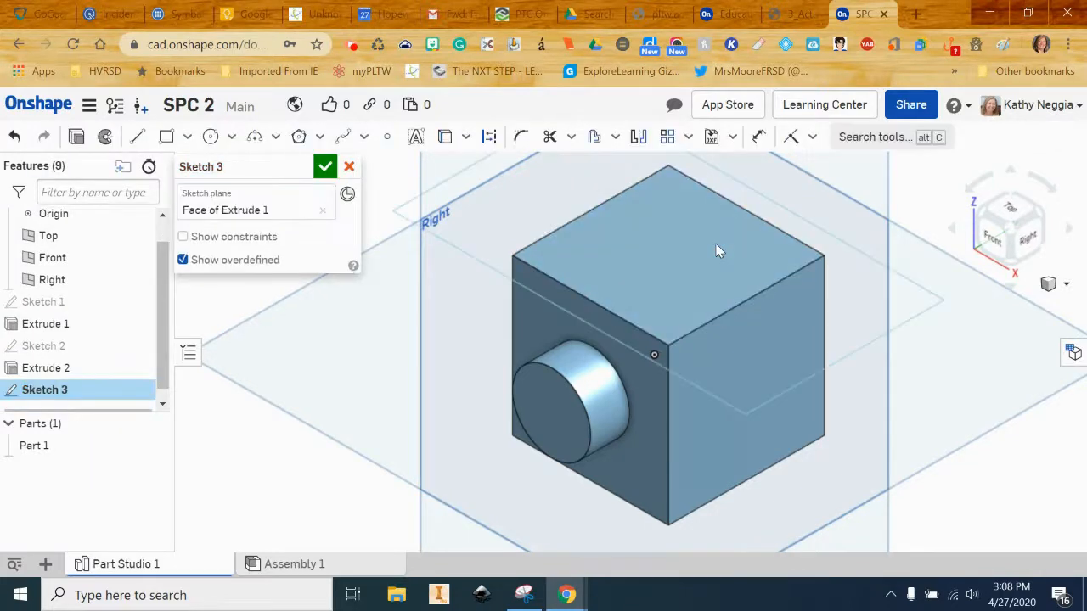
{"action": "left_click", "coordinate": [1007, 217]}
{"action": "scroll", "coordinate": [768, 302], "scroll_direction": "up", "scroll_amount": 4}
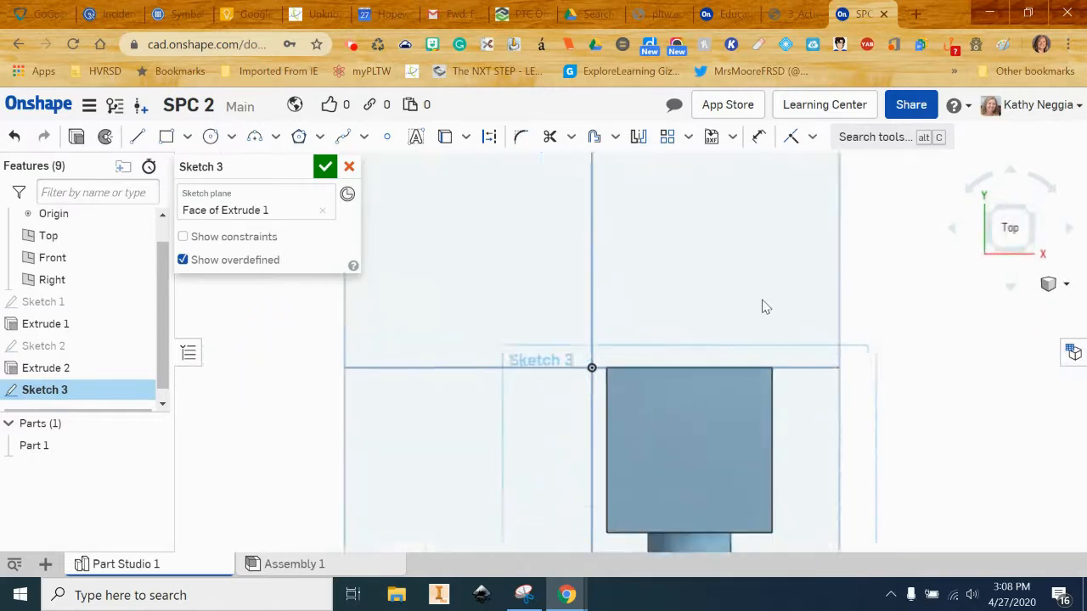
{"action": "middle_click_drag", "start_coordinate": [689, 488], "coordinate": [689, 309]}
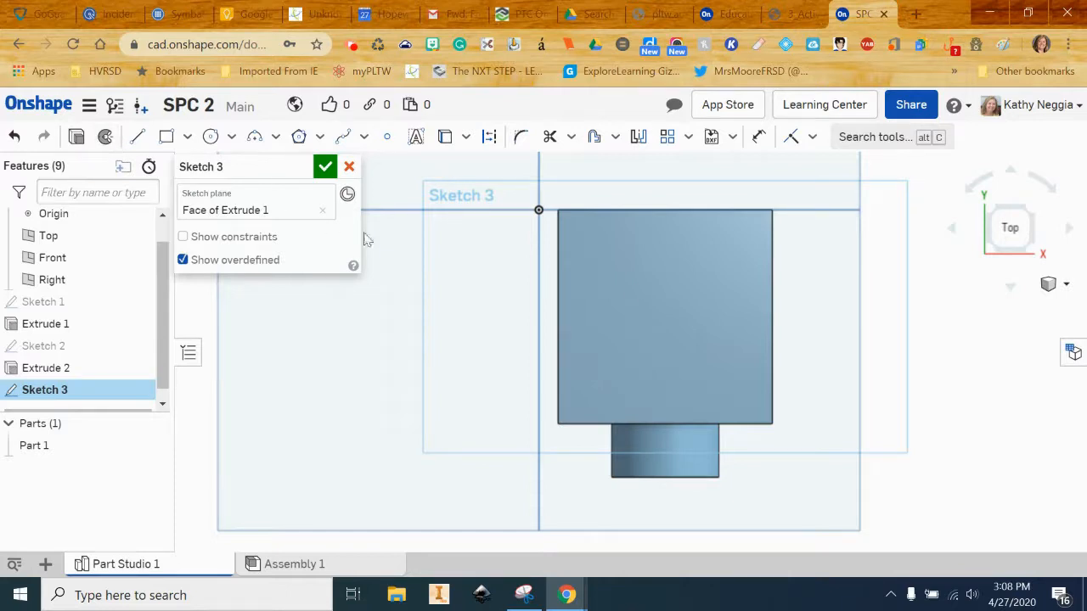
{"action": "left_click", "coordinate": [211, 137]}
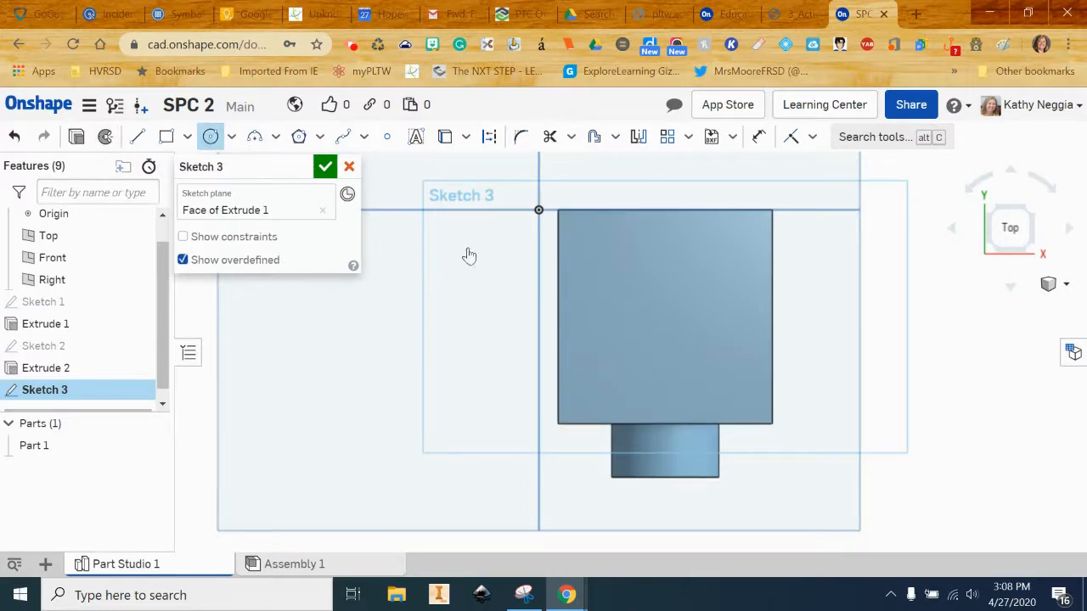
{"action": "left_click", "coordinate": [674, 308]}
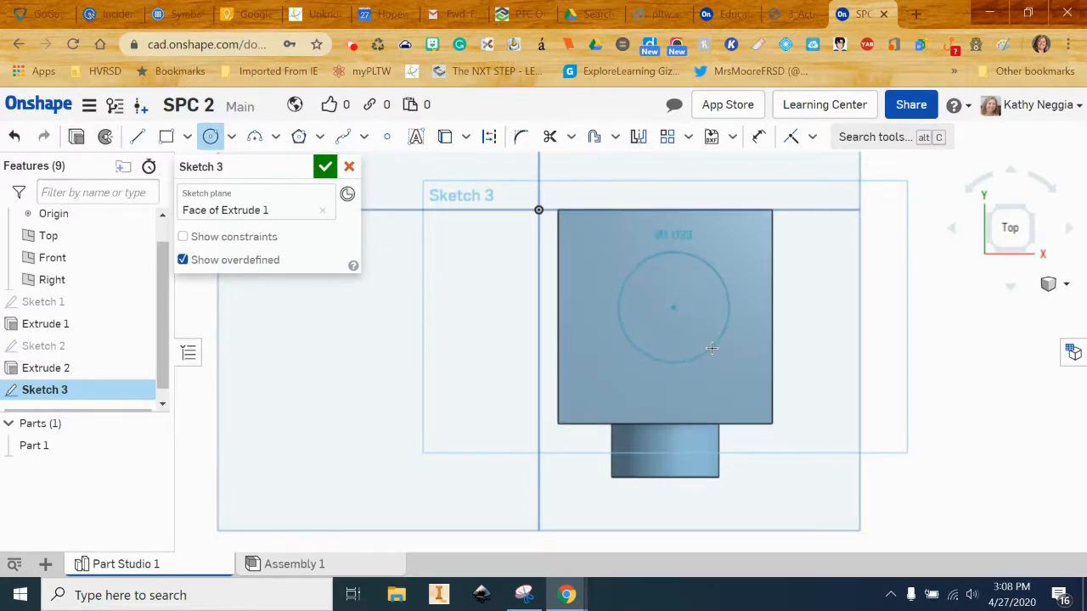
{"action": "left_click", "coordinate": [711, 348]}
{"action": "type", "text": "1"}
{"action": "key", "text": "Return"}
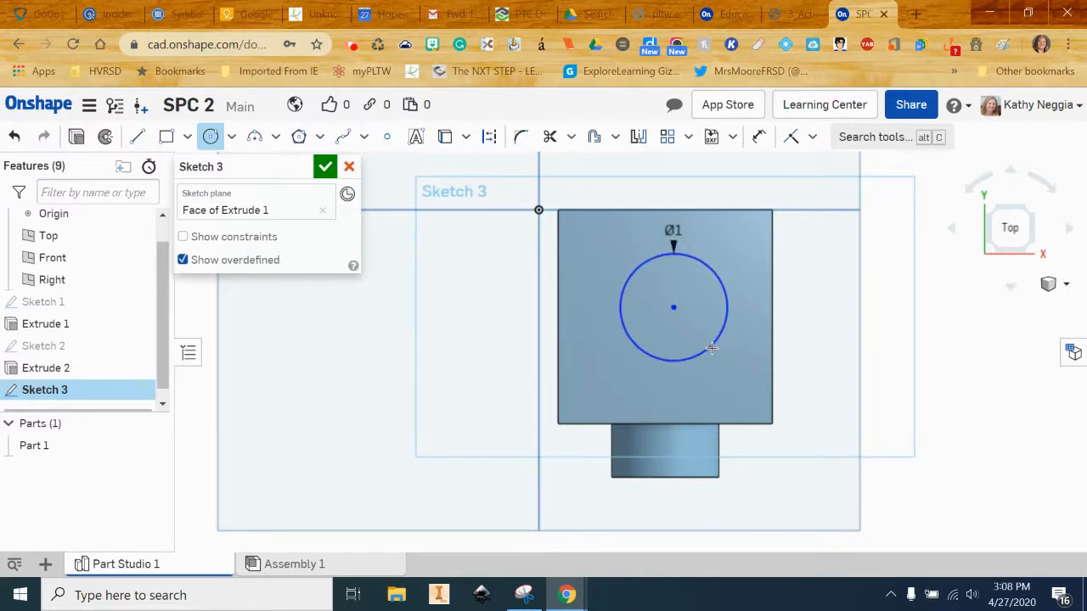
Step: Dimension the circle's center 1 in from the top face's back edge and 1 in from its right edge, then finish the sketch
{"action": "left_click", "coordinate": [758, 137]}
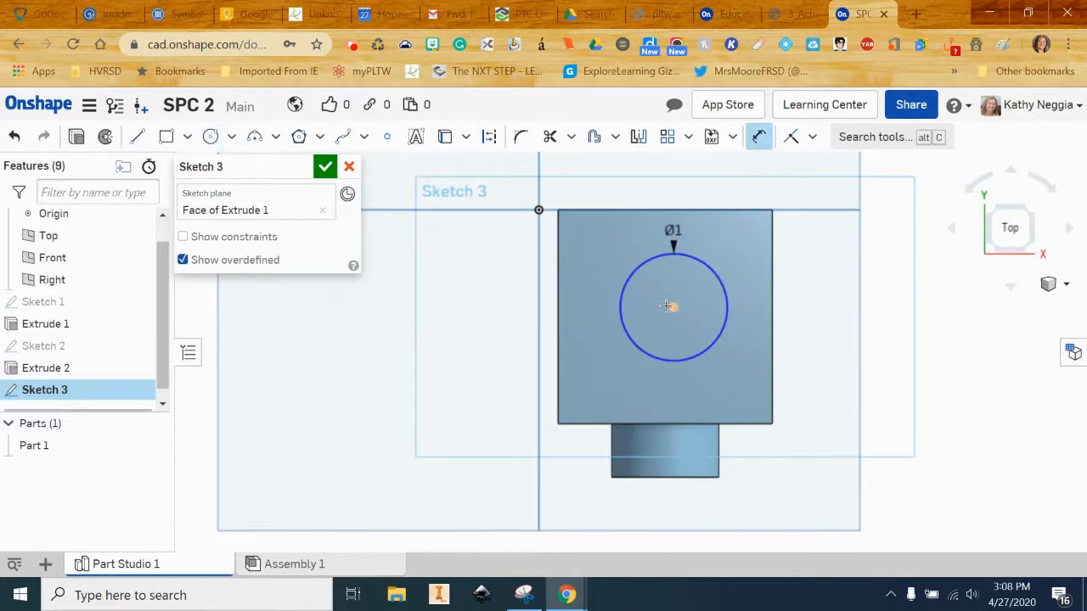
{"action": "left_click", "coordinate": [673, 306]}
{"action": "left_click", "coordinate": [713, 210]}
{"action": "left_click", "coordinate": [847, 251]}
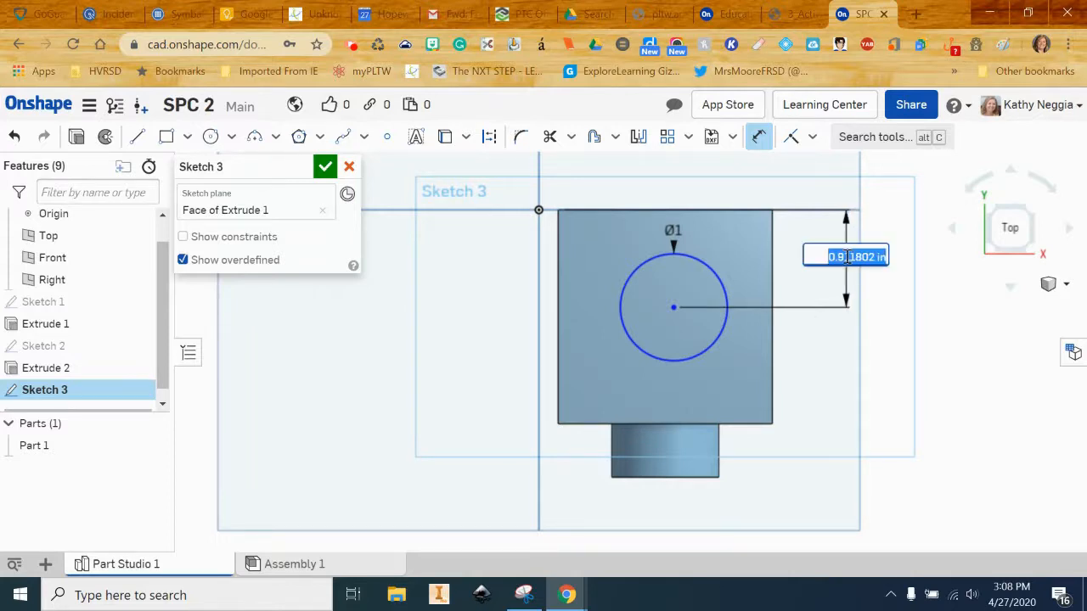
{"action": "key", "text": "Return"}
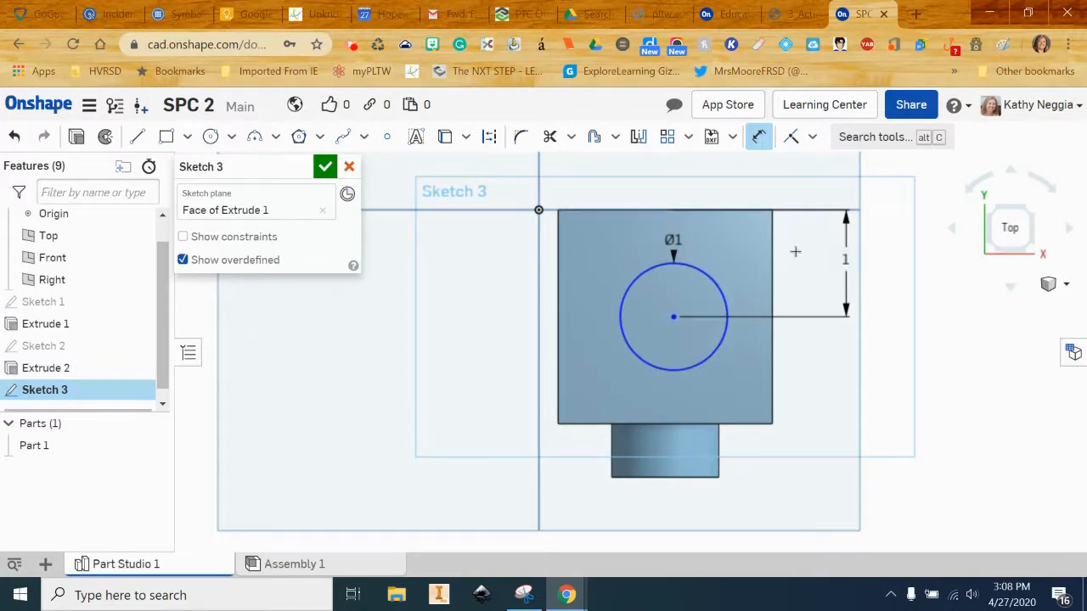
{"action": "left_click", "coordinate": [772, 292]}
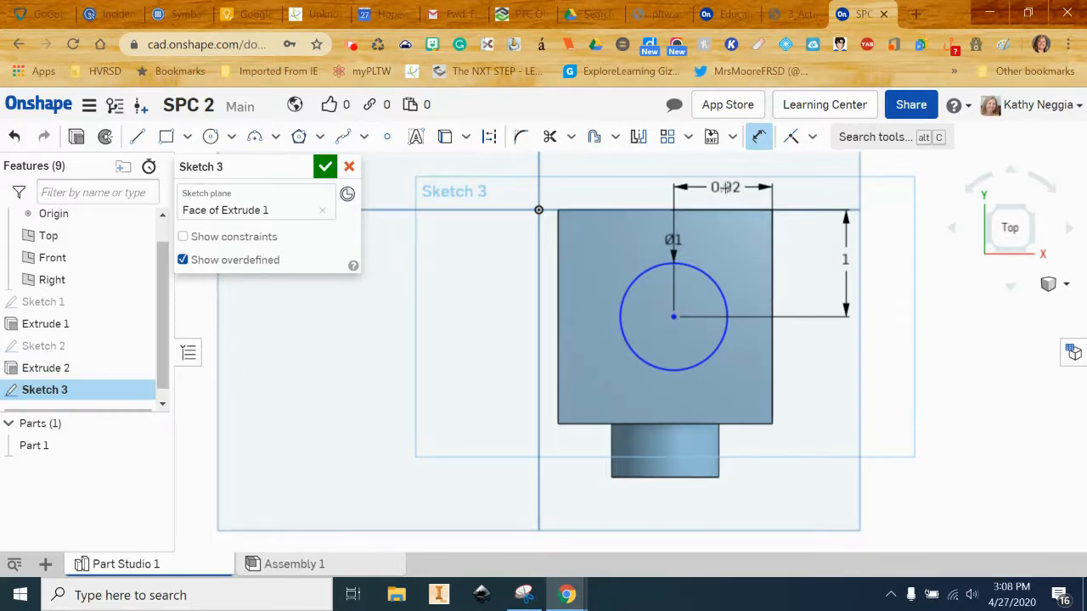
{"action": "left_click", "coordinate": [725, 188]}
{"action": "type", "text": "1"}
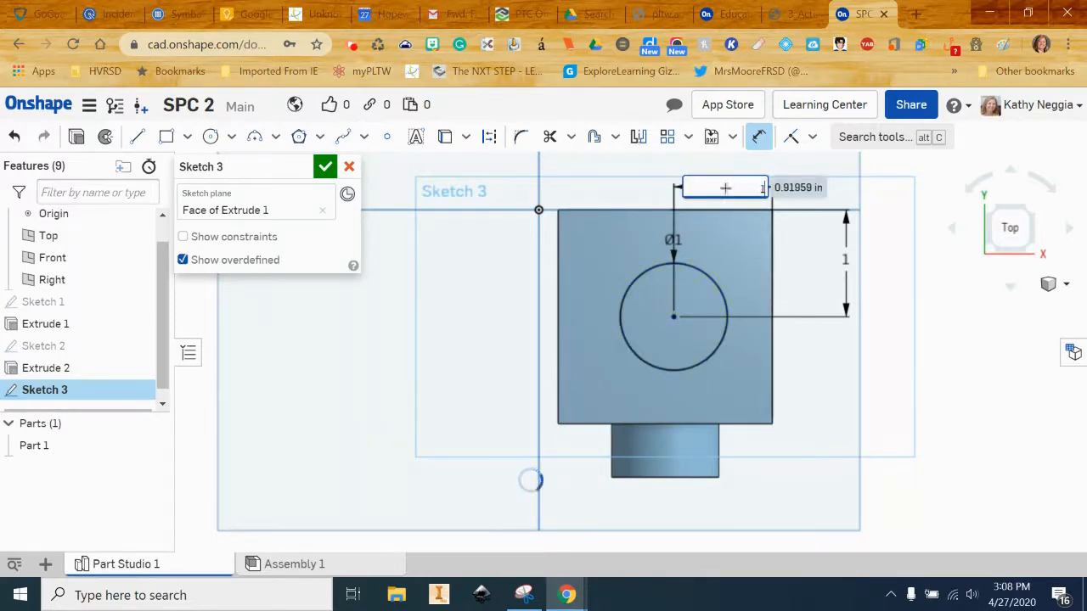
{"action": "key", "text": "Return"}
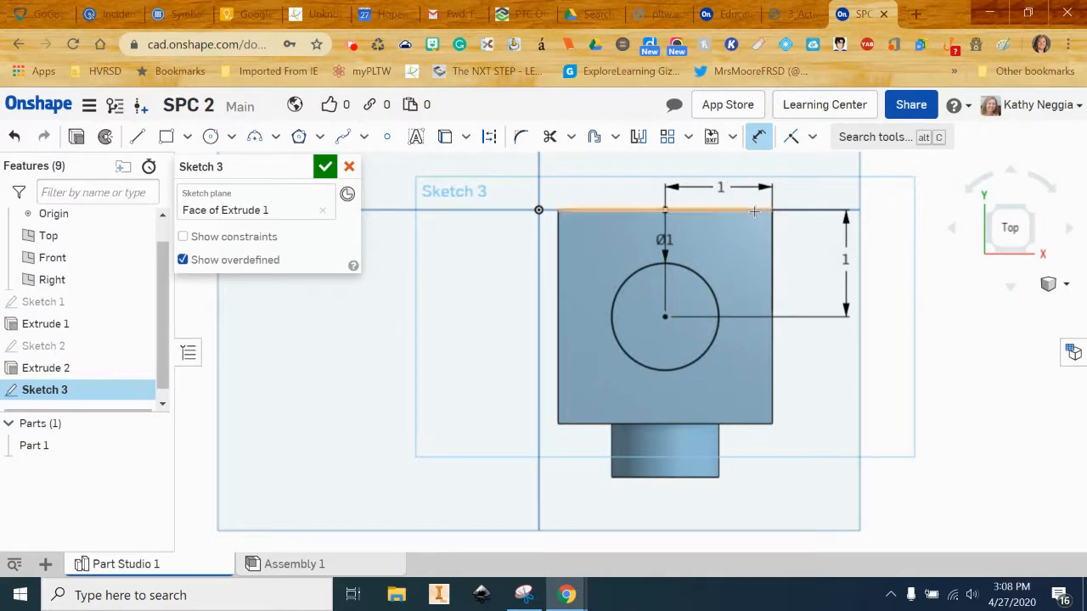
{"action": "left_click", "coordinate": [330, 171]}
Step: In the isometric view, extrude the top face's circle as a Remove cut into the cube with a blind depth of 0.5 in
{"action": "left_click", "coordinate": [1064, 285]}
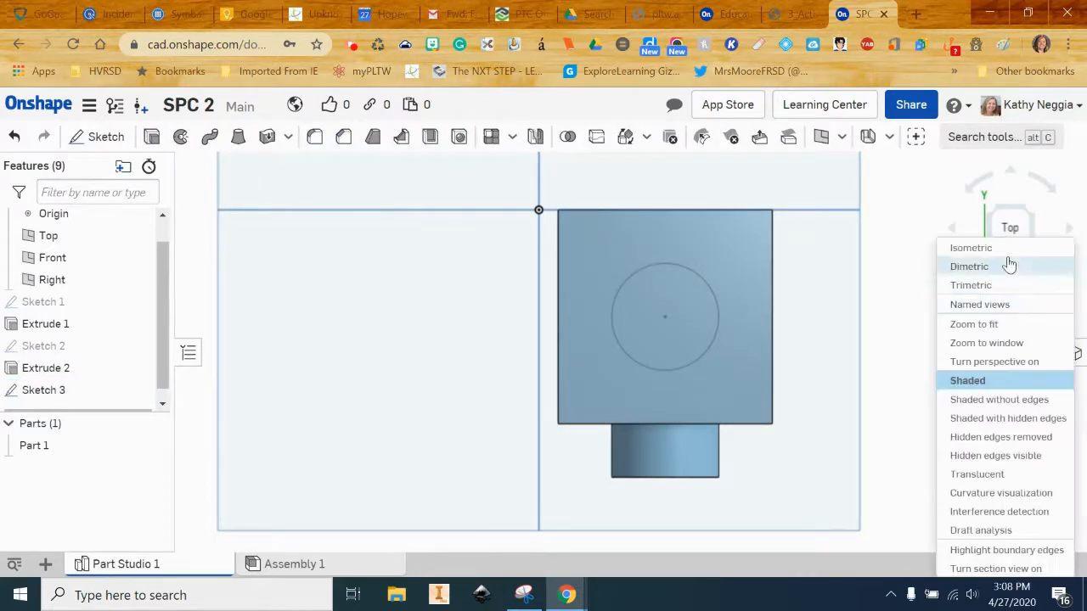
{"action": "left_click", "coordinate": [1007, 248]}
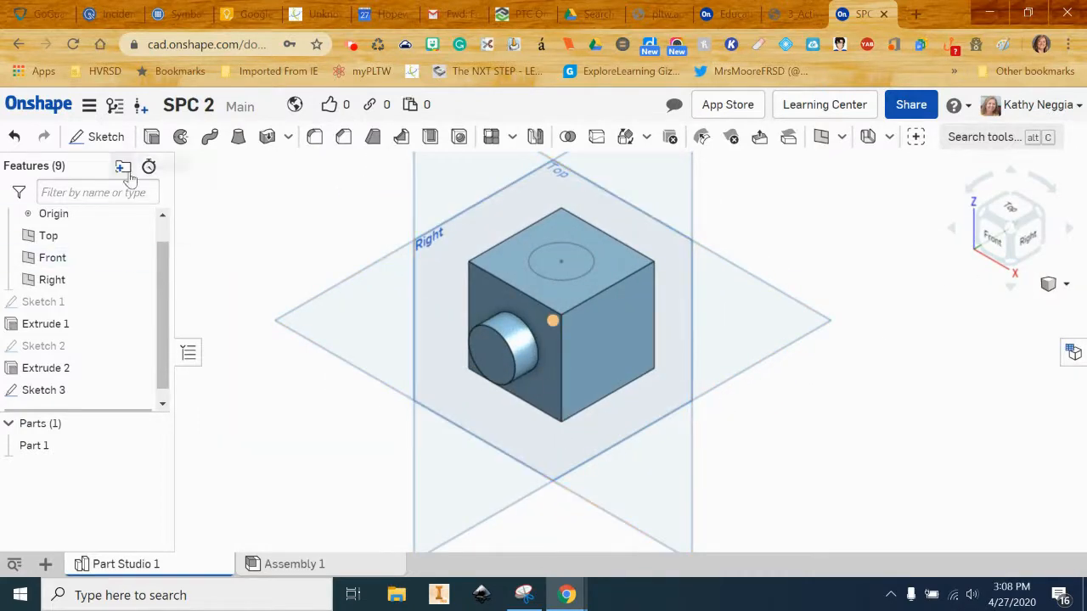
{"action": "left_click", "coordinate": [152, 137]}
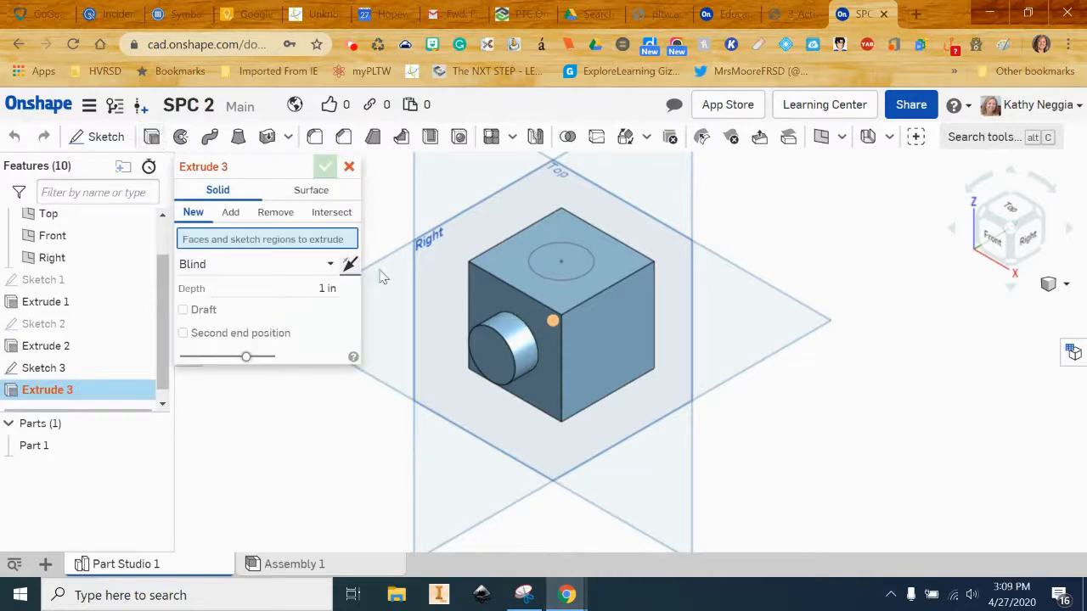
{"action": "left_click", "coordinate": [567, 280]}
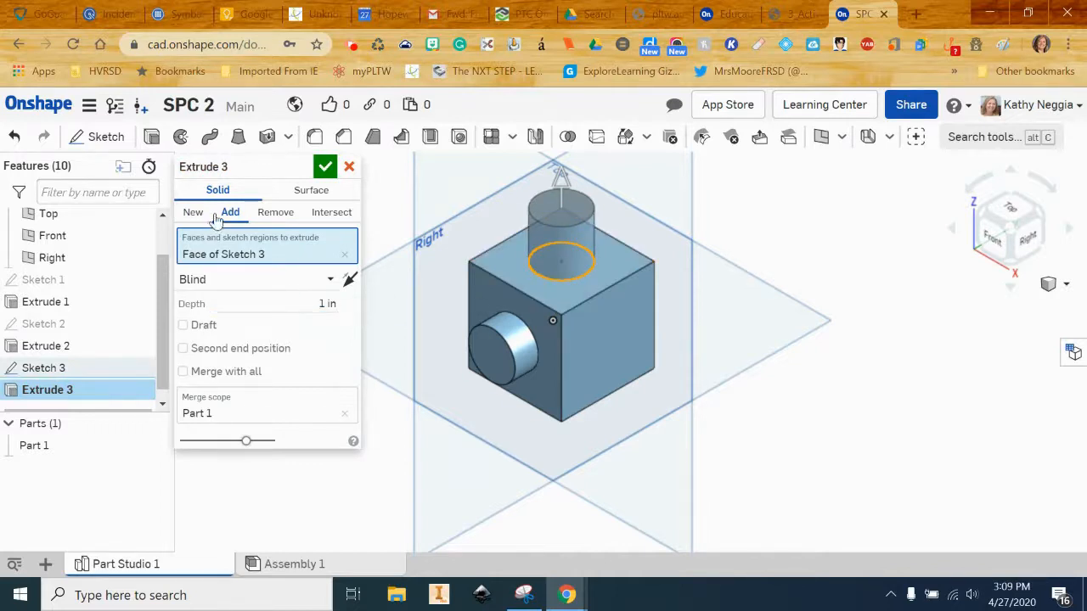
{"action": "left_click", "coordinate": [270, 217]}
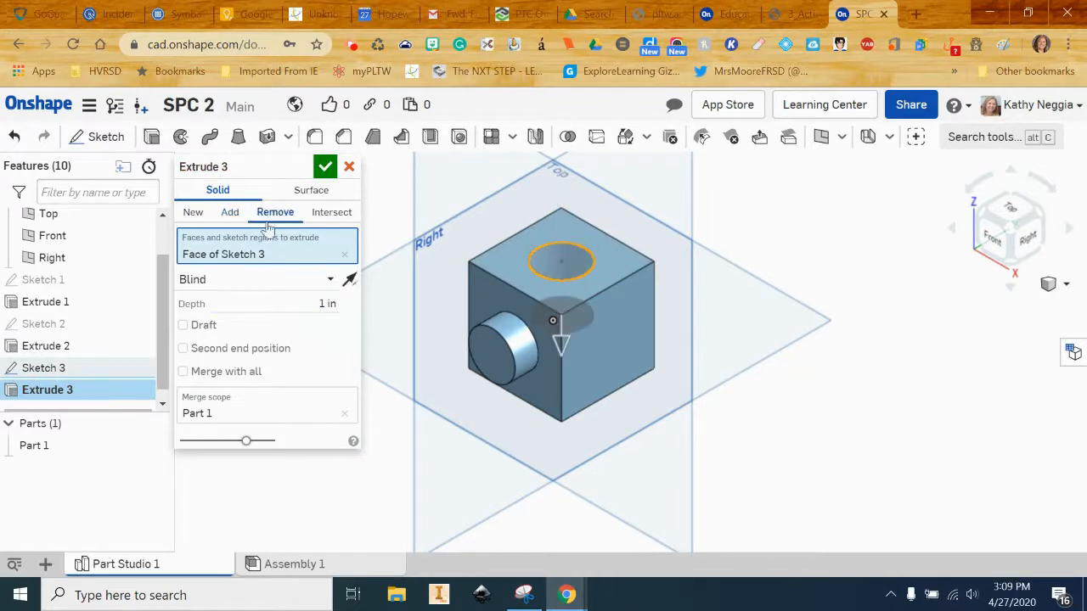
{"action": "key", "text": "BackSpace"}
{"action": "type", "text": "0.5"}
{"action": "key", "text": "Return"}
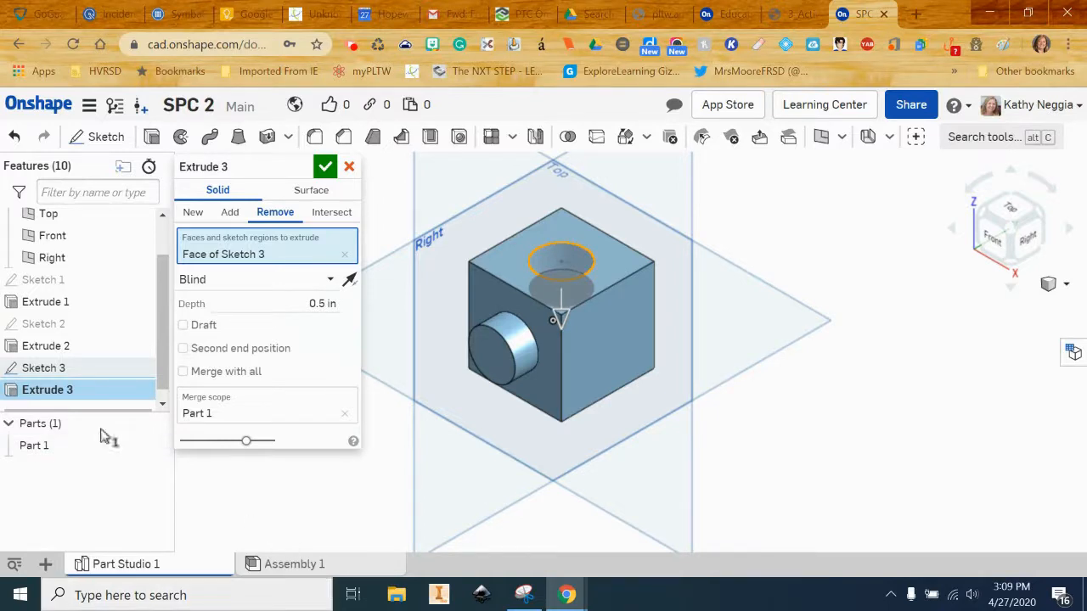
{"action": "left_click", "coordinate": [325, 167]}
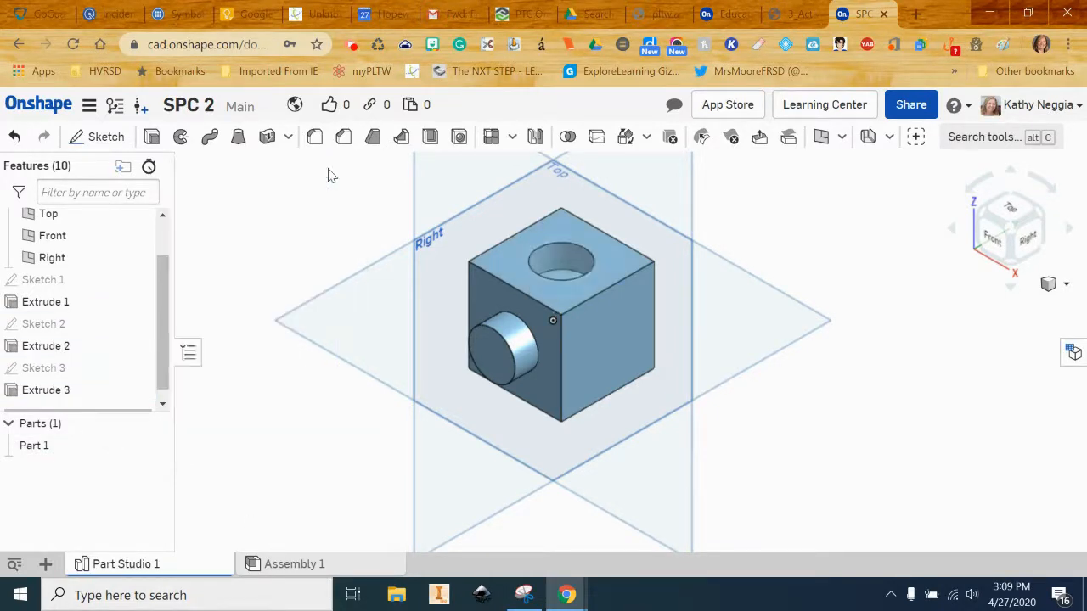
Step: Set the workspace units to Inch as the default length unit with 0.123 length display decimals, and apply them
{"action": "left_click", "coordinate": [376, 325]}
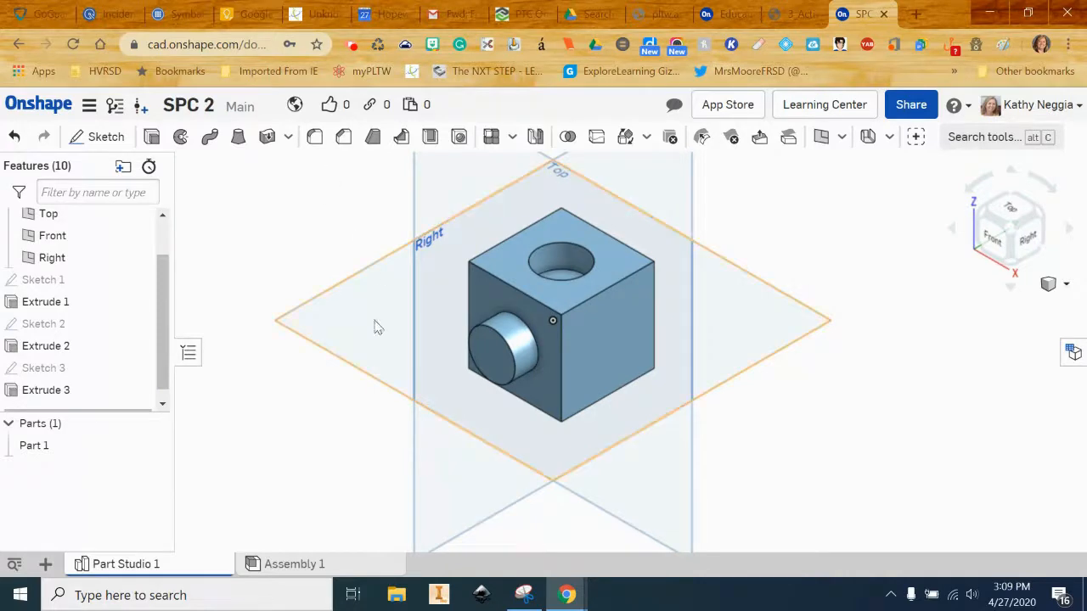
{"action": "left_click", "coordinate": [88, 105]}
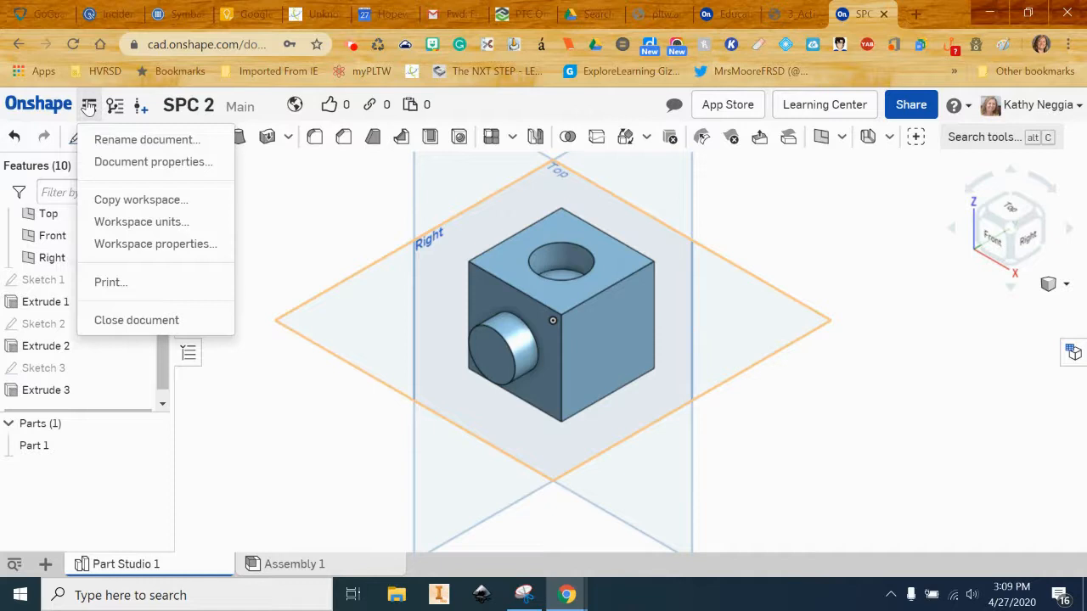
{"action": "left_click", "coordinate": [133, 223]}
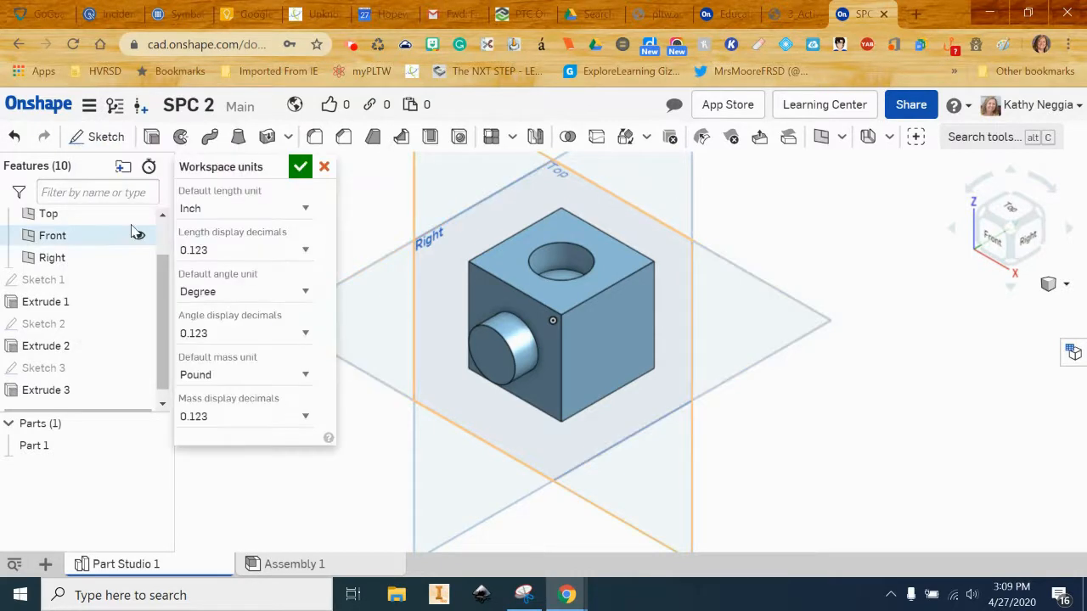
{"action": "left_click", "coordinate": [280, 214]}
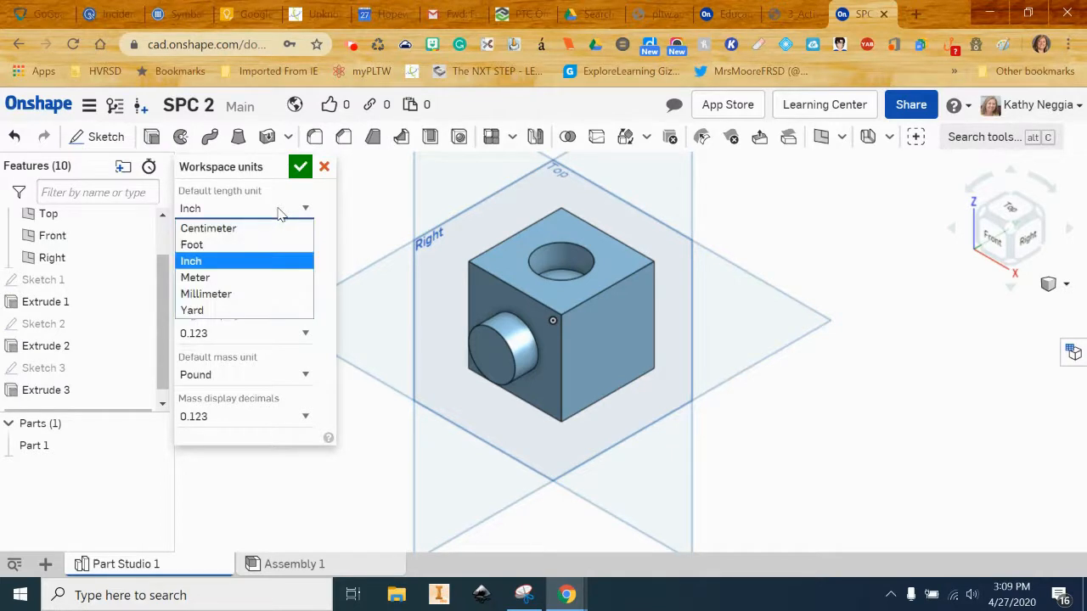
{"action": "left_click", "coordinate": [257, 259]}
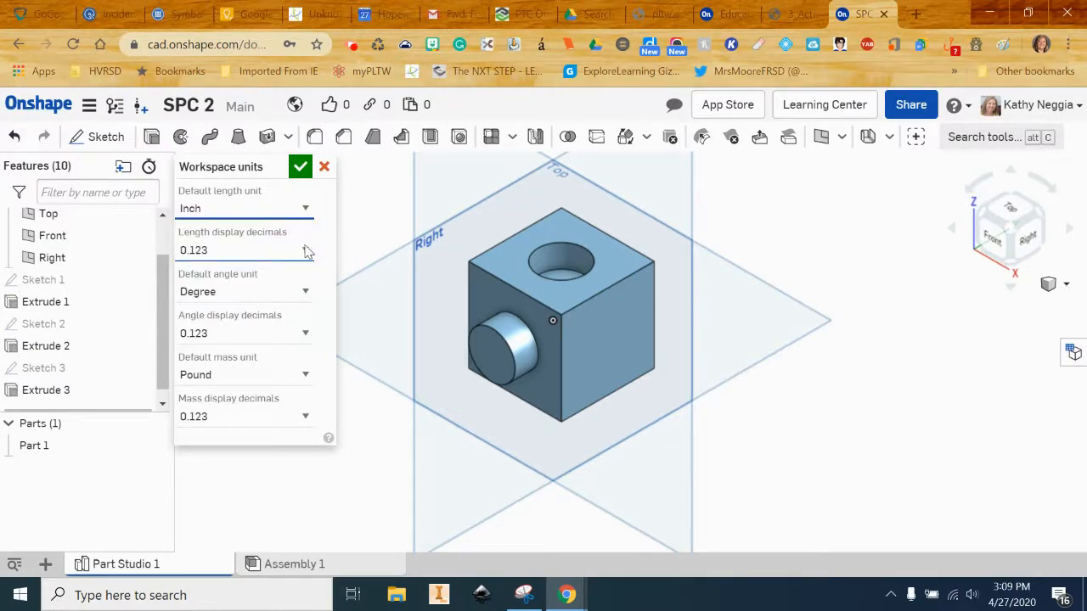
{"action": "left_click", "coordinate": [308, 251]}
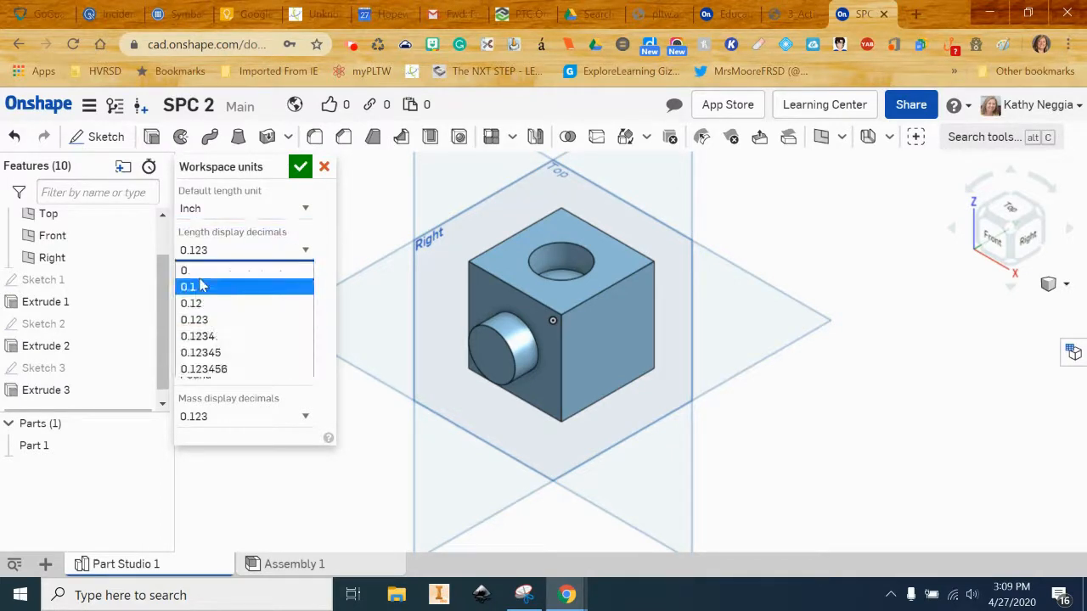
{"action": "left_click", "coordinate": [209, 328]}
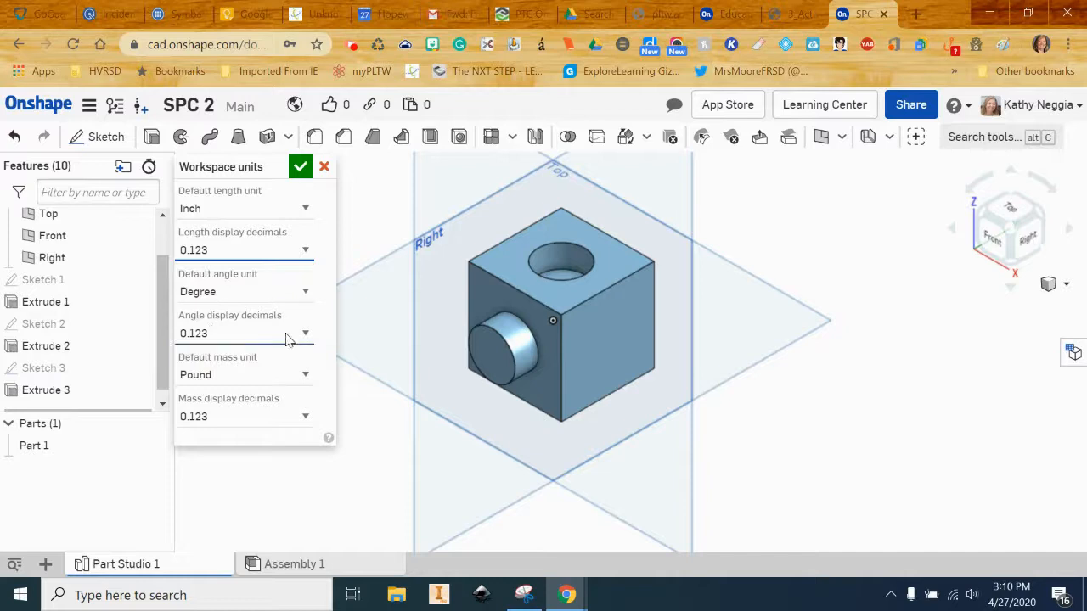
{"action": "left_click", "coordinate": [301, 167]}
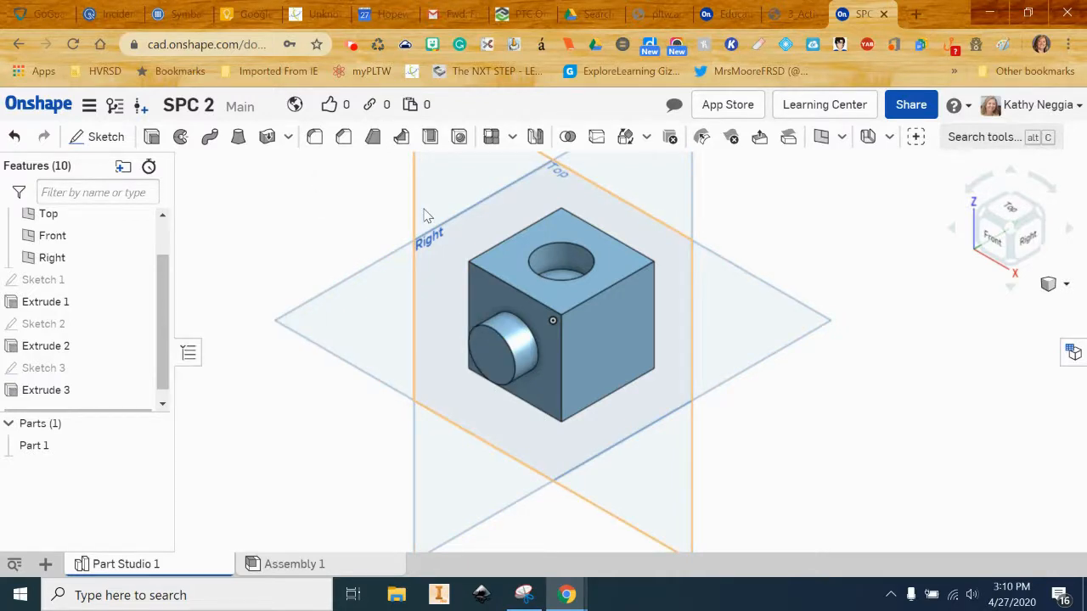
Step: Open the Onshape learning site learn.onshape.com in a new browser tab
{"action": "left_click", "coordinate": [915, 14]}
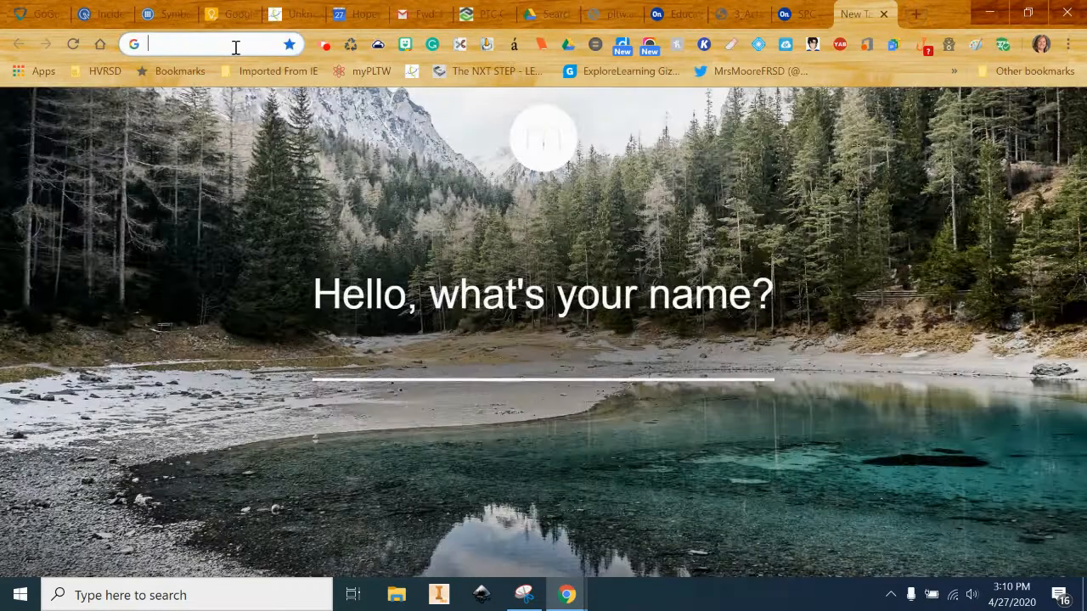
{"action": "type", "text": "learn."}
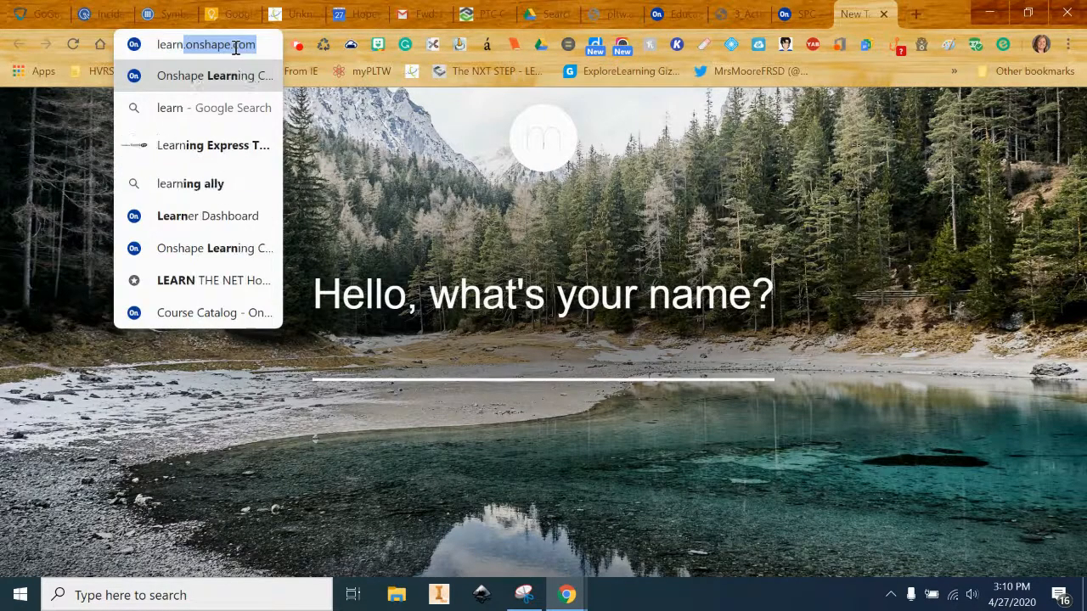
{"action": "type", "text": "ons"}
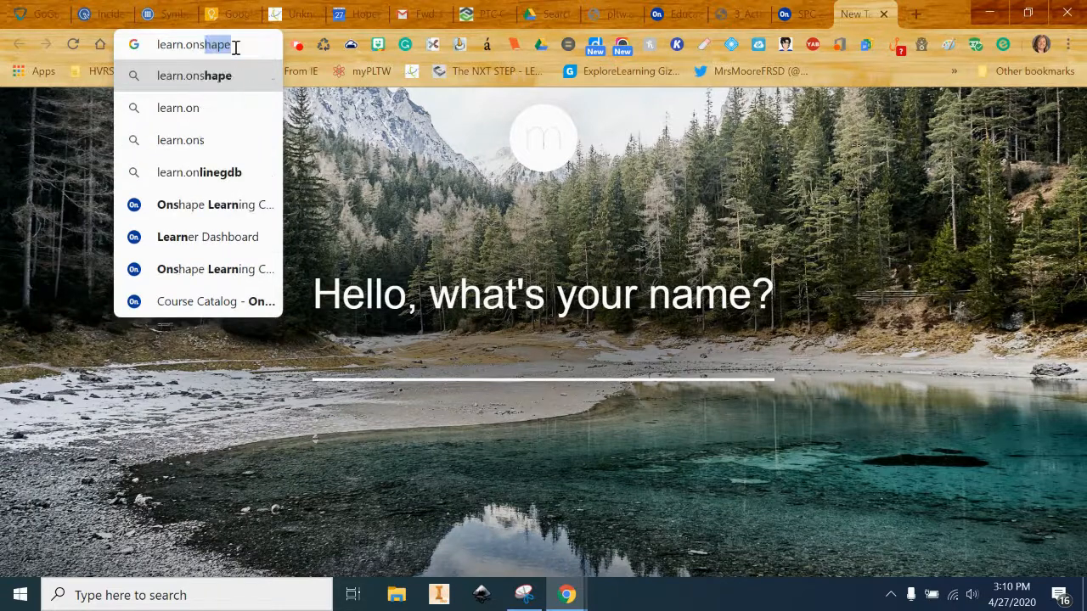
{"action": "type", "text": "hape.com"}
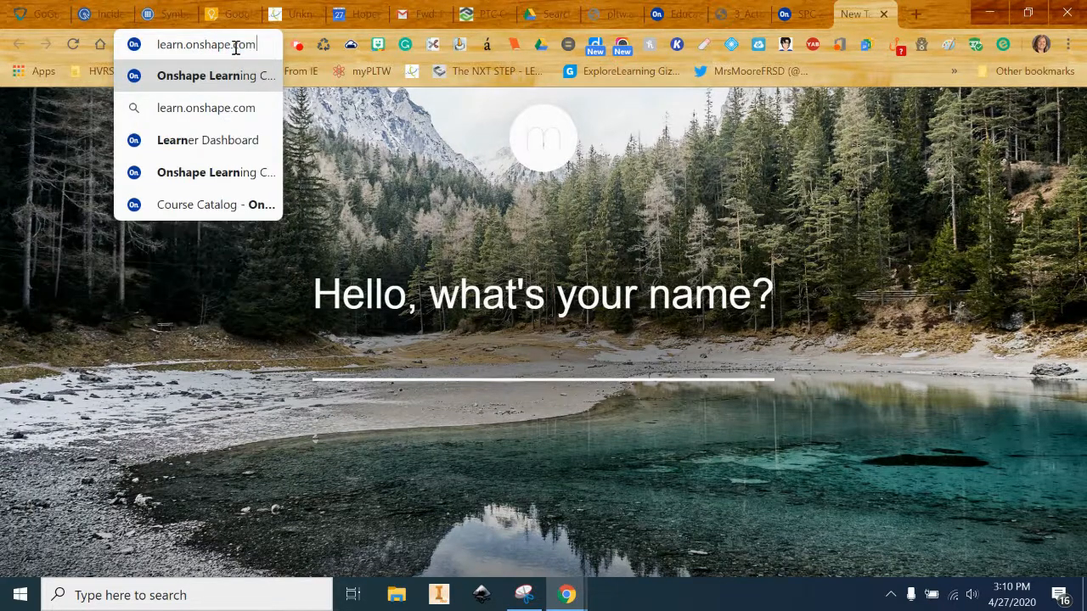
{"action": "key", "text": "Return"}
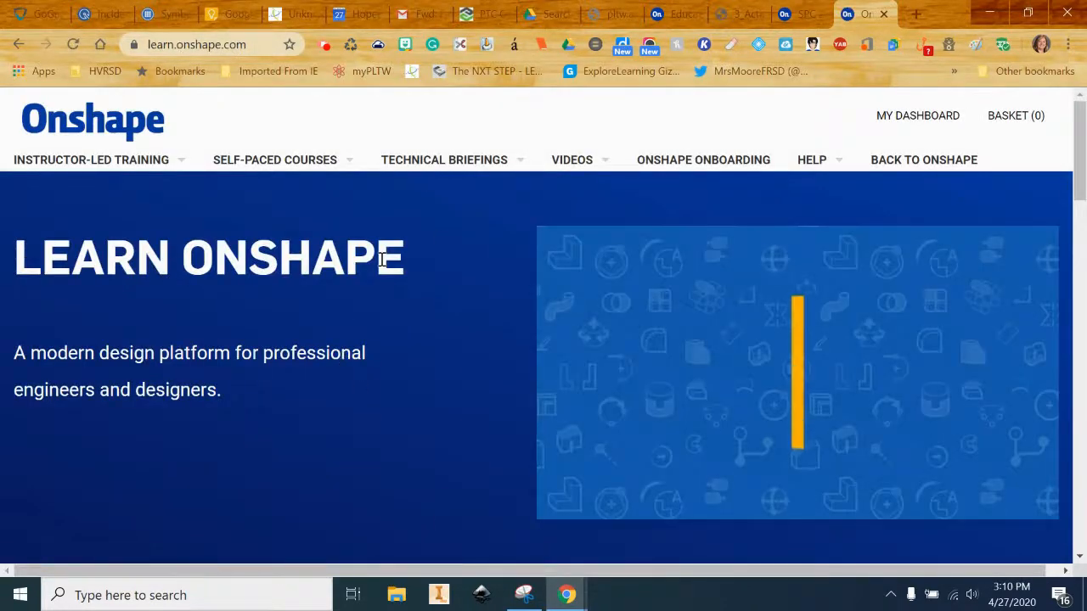
{"action": "mouse_move", "coordinate": [691, 229]}
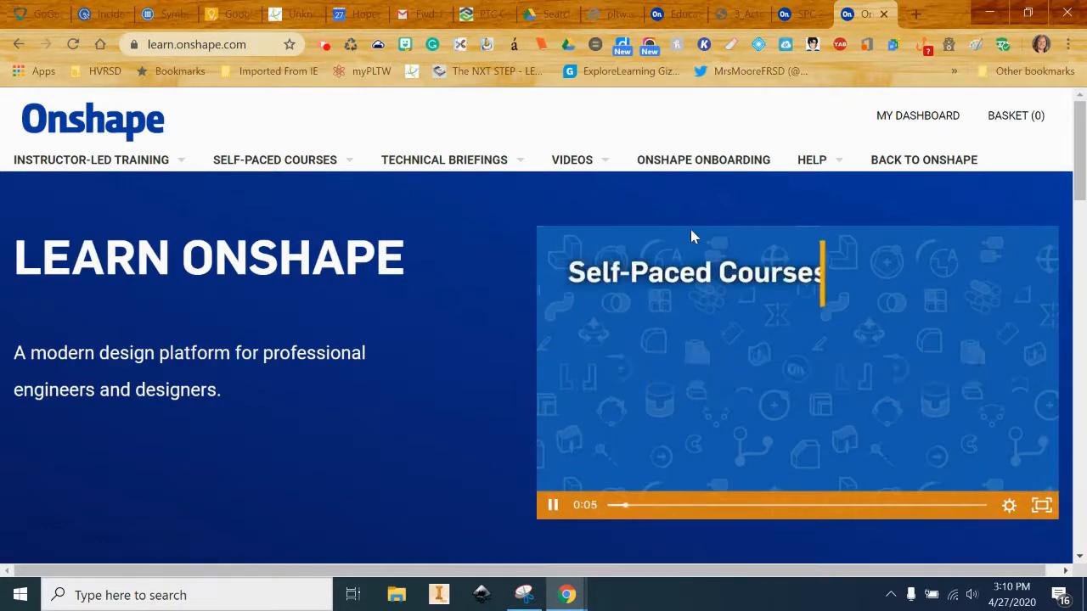
{"action": "mouse_move", "coordinate": [264, 162]}
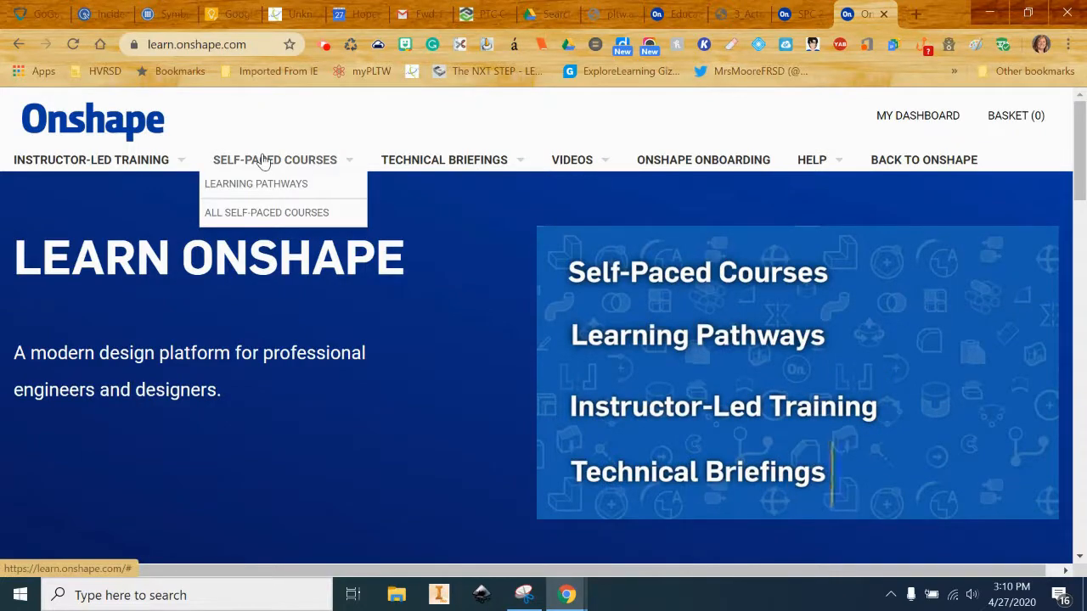